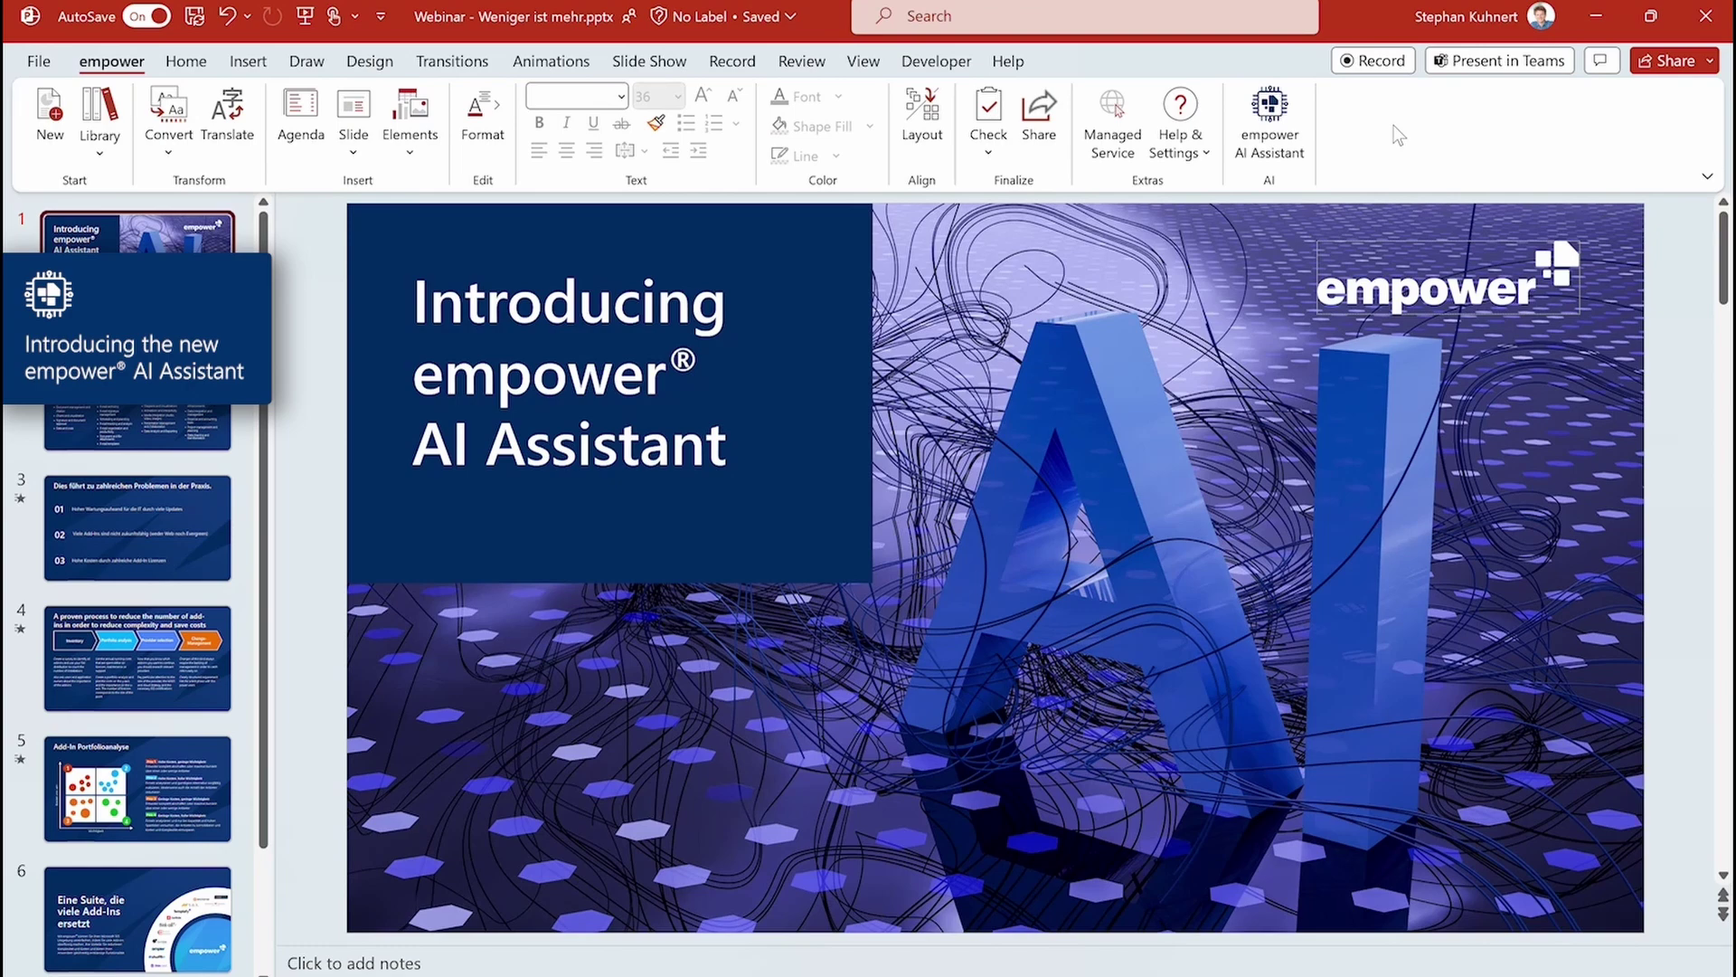
Step: Show slide 4, about reducing add-ins, and select its title text
left_click(162, 680)
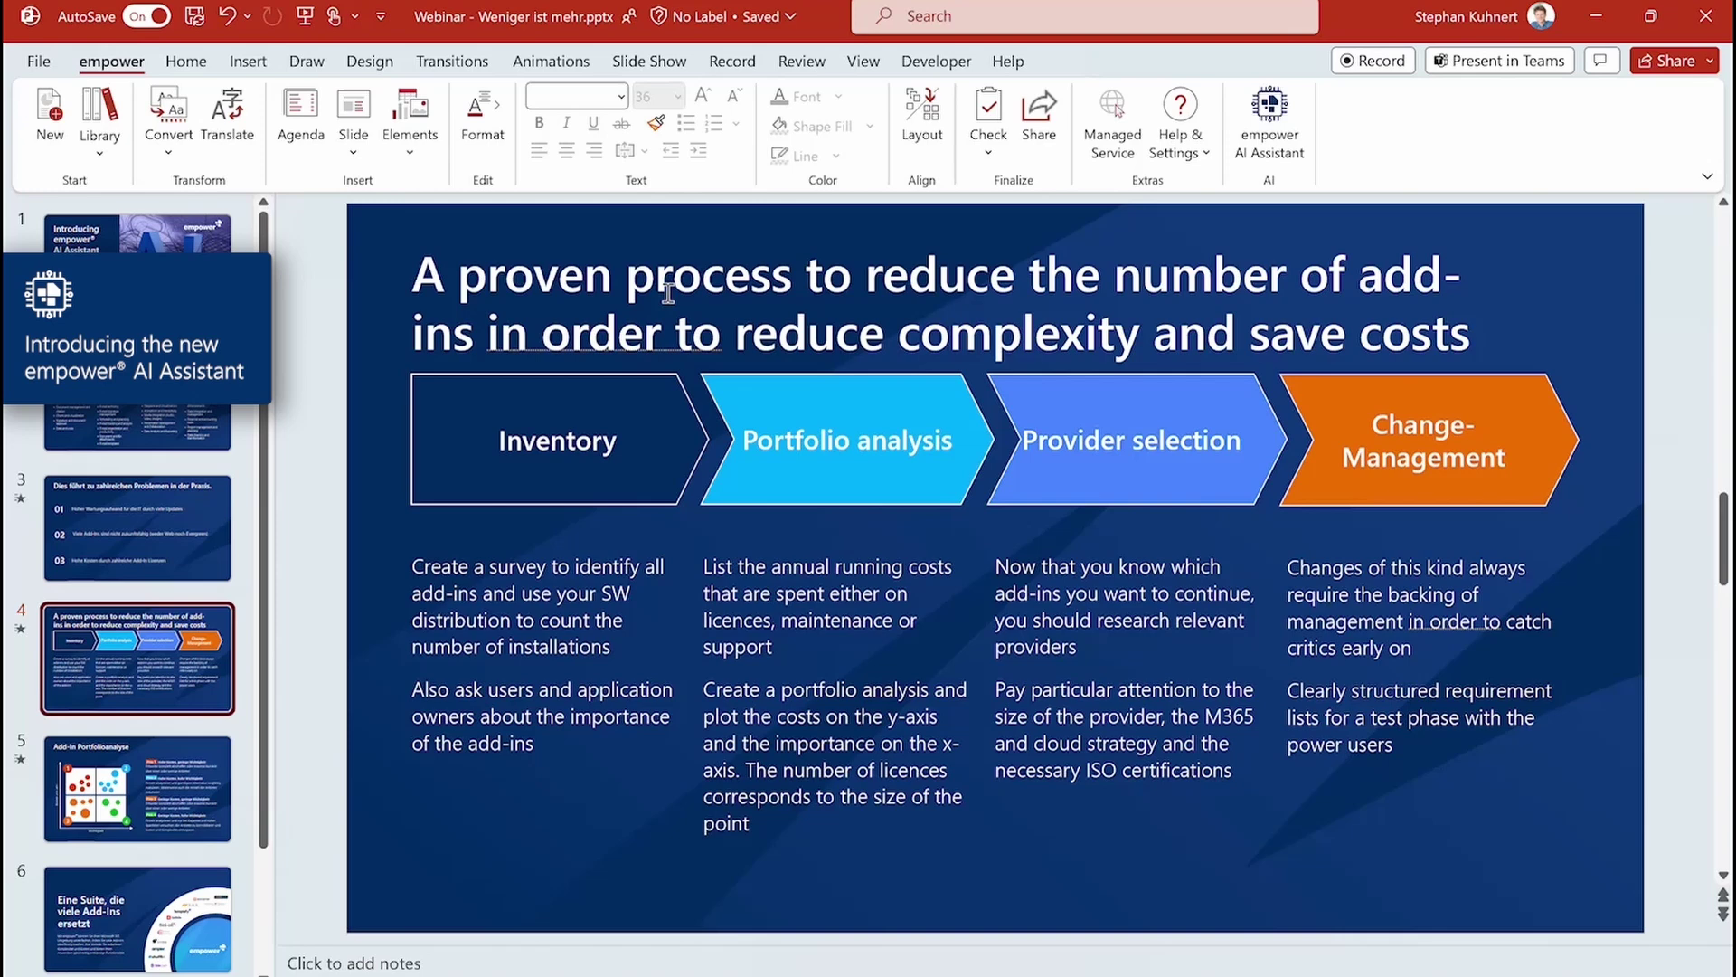
left_click(613, 292)
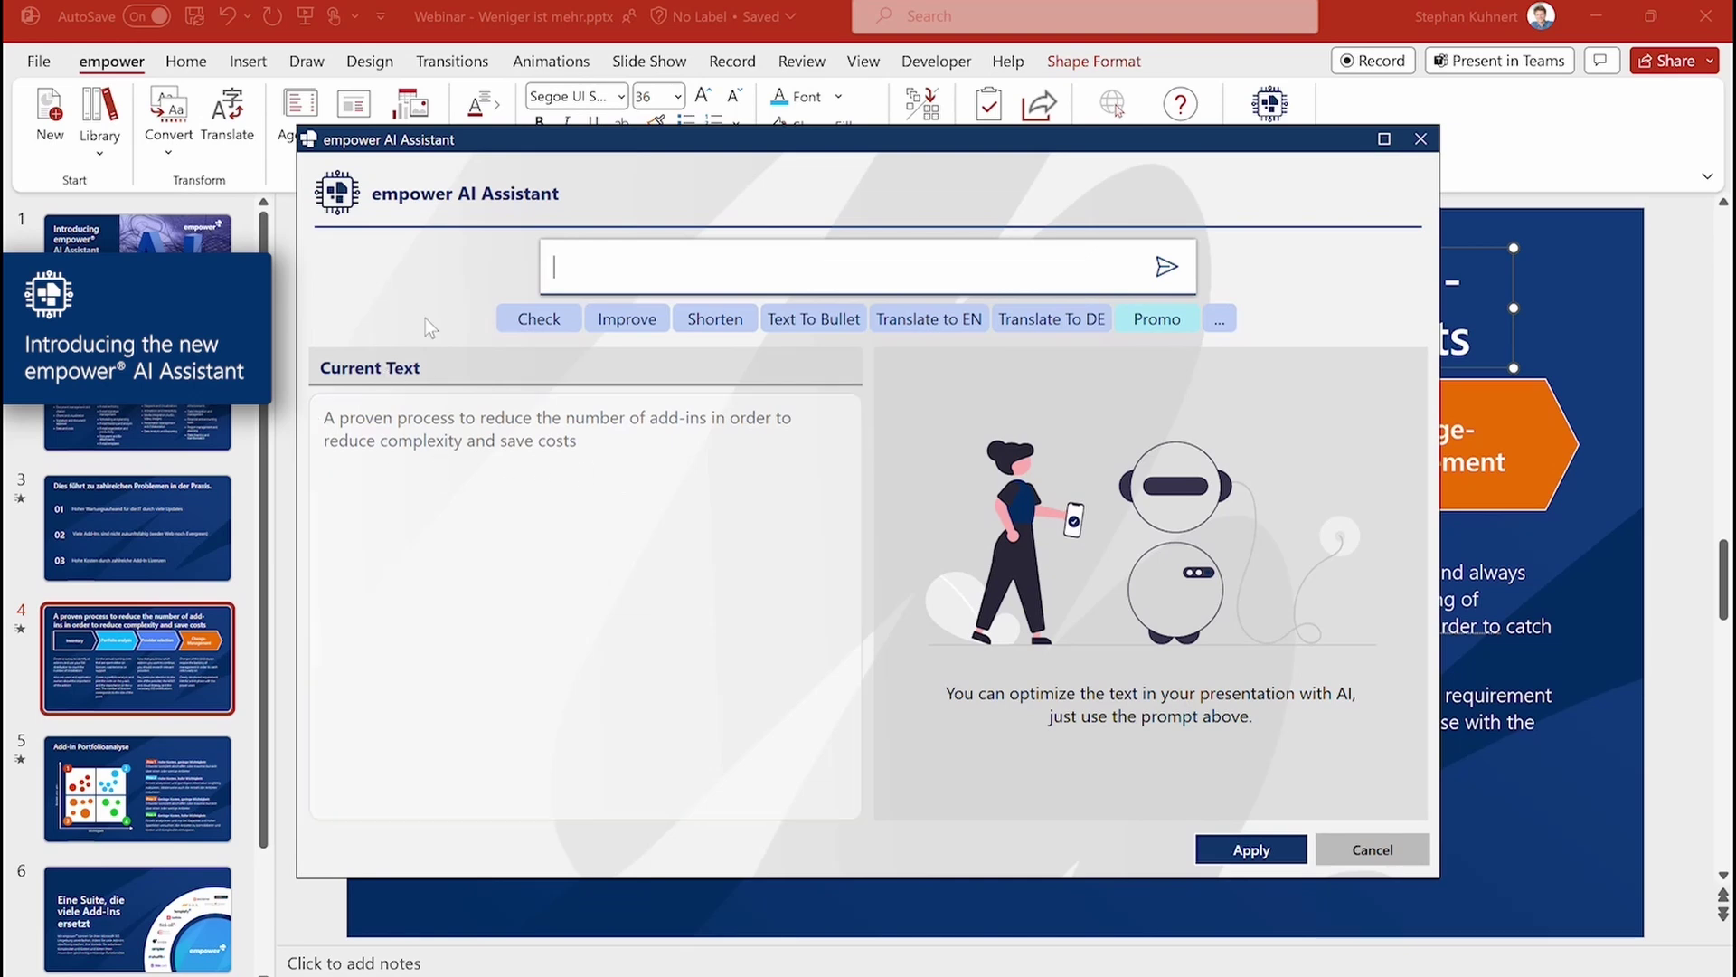
Step: Move the empower AI Assistant window down and right to reveal the slide
mouse_move(516, 152)
left_mouse_down()
mouse_move(572, 470)
mouse_move(590, 202)
left_mouse_up()
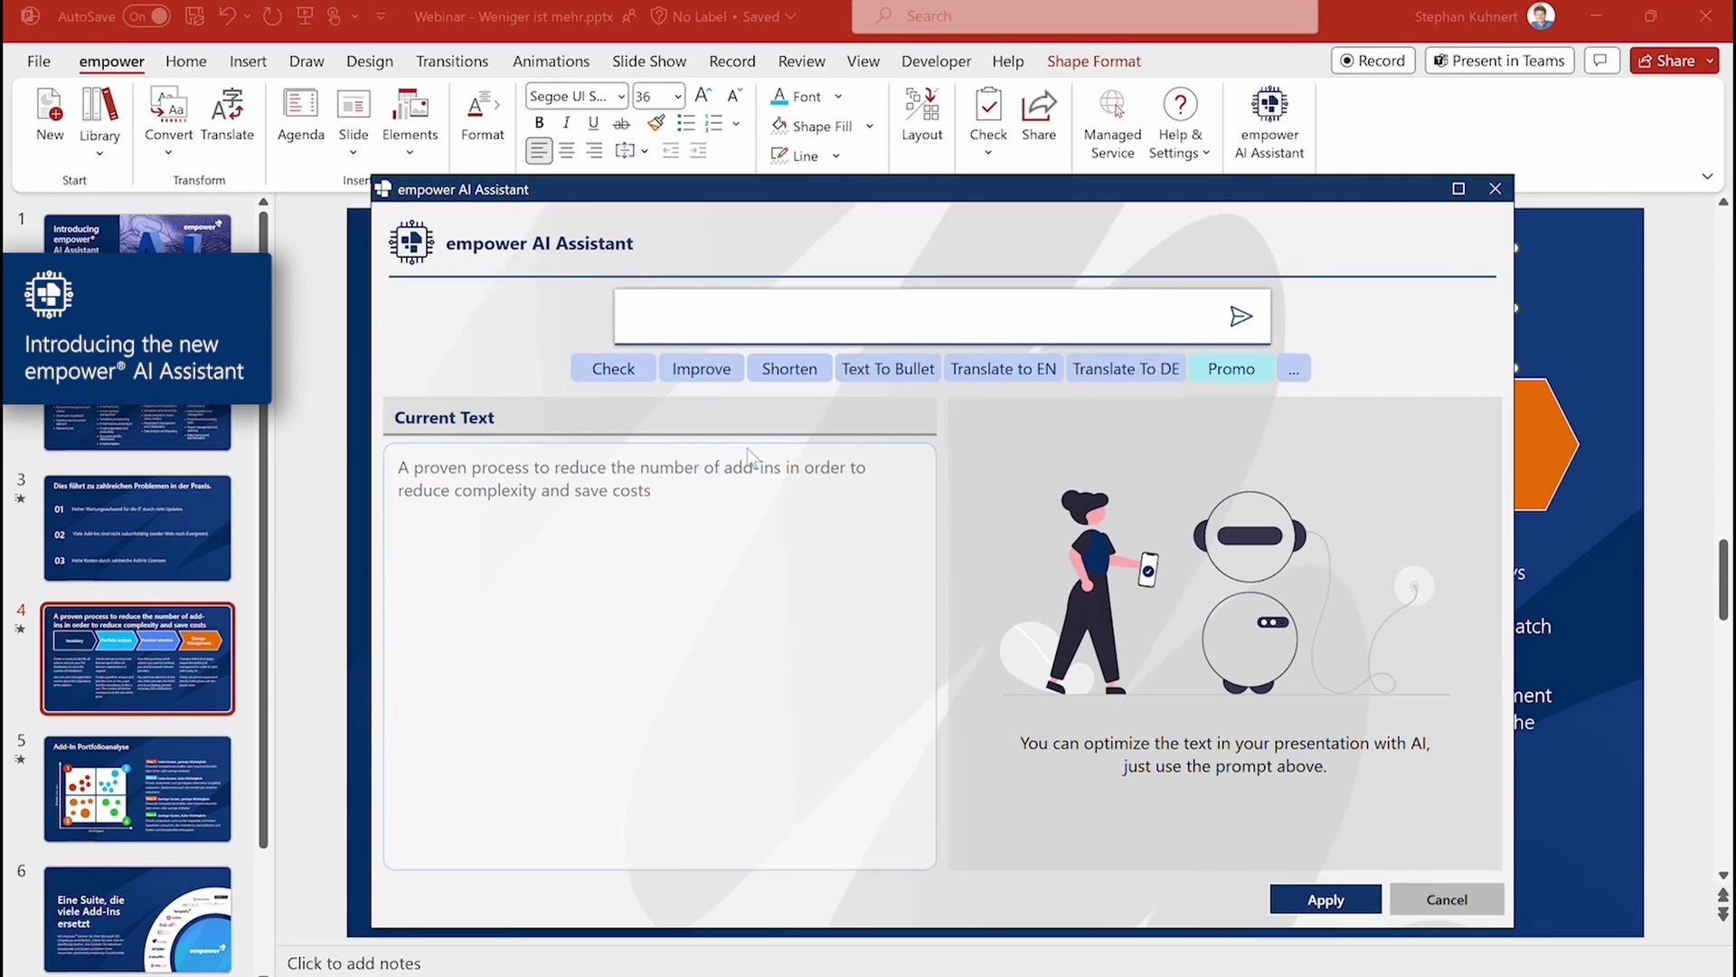
Step: Apply the AI's Shorten rewrite to the slide 4 title
left_click(782, 376)
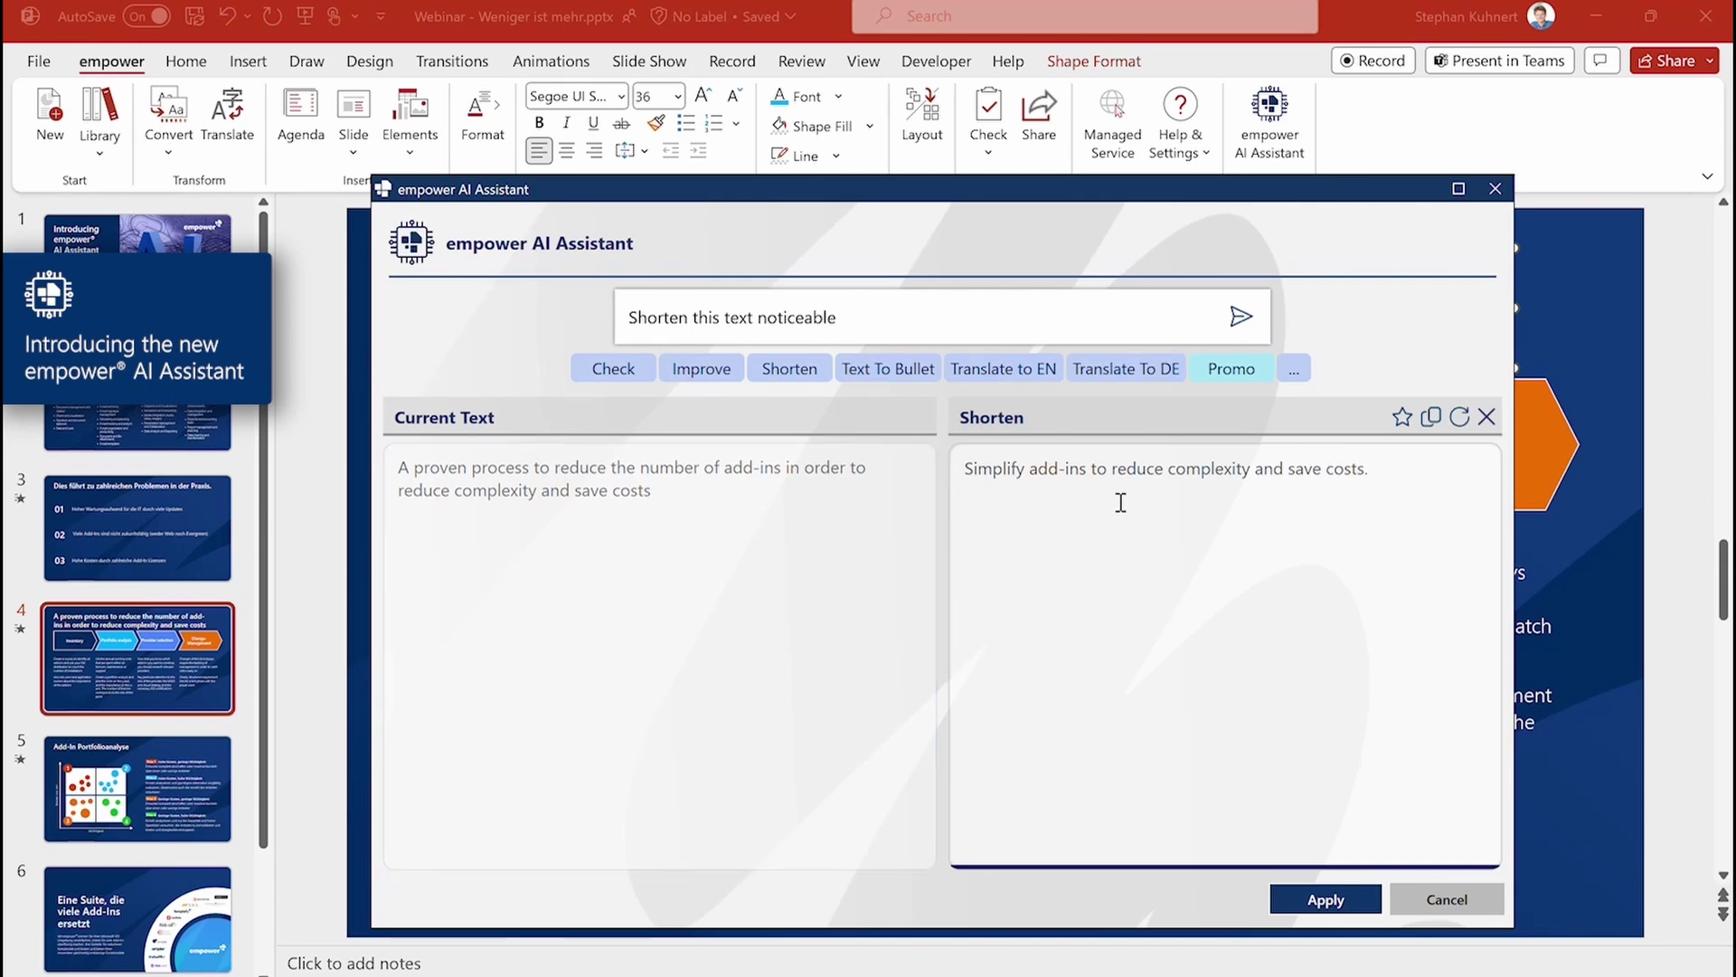
left_click(1312, 901)
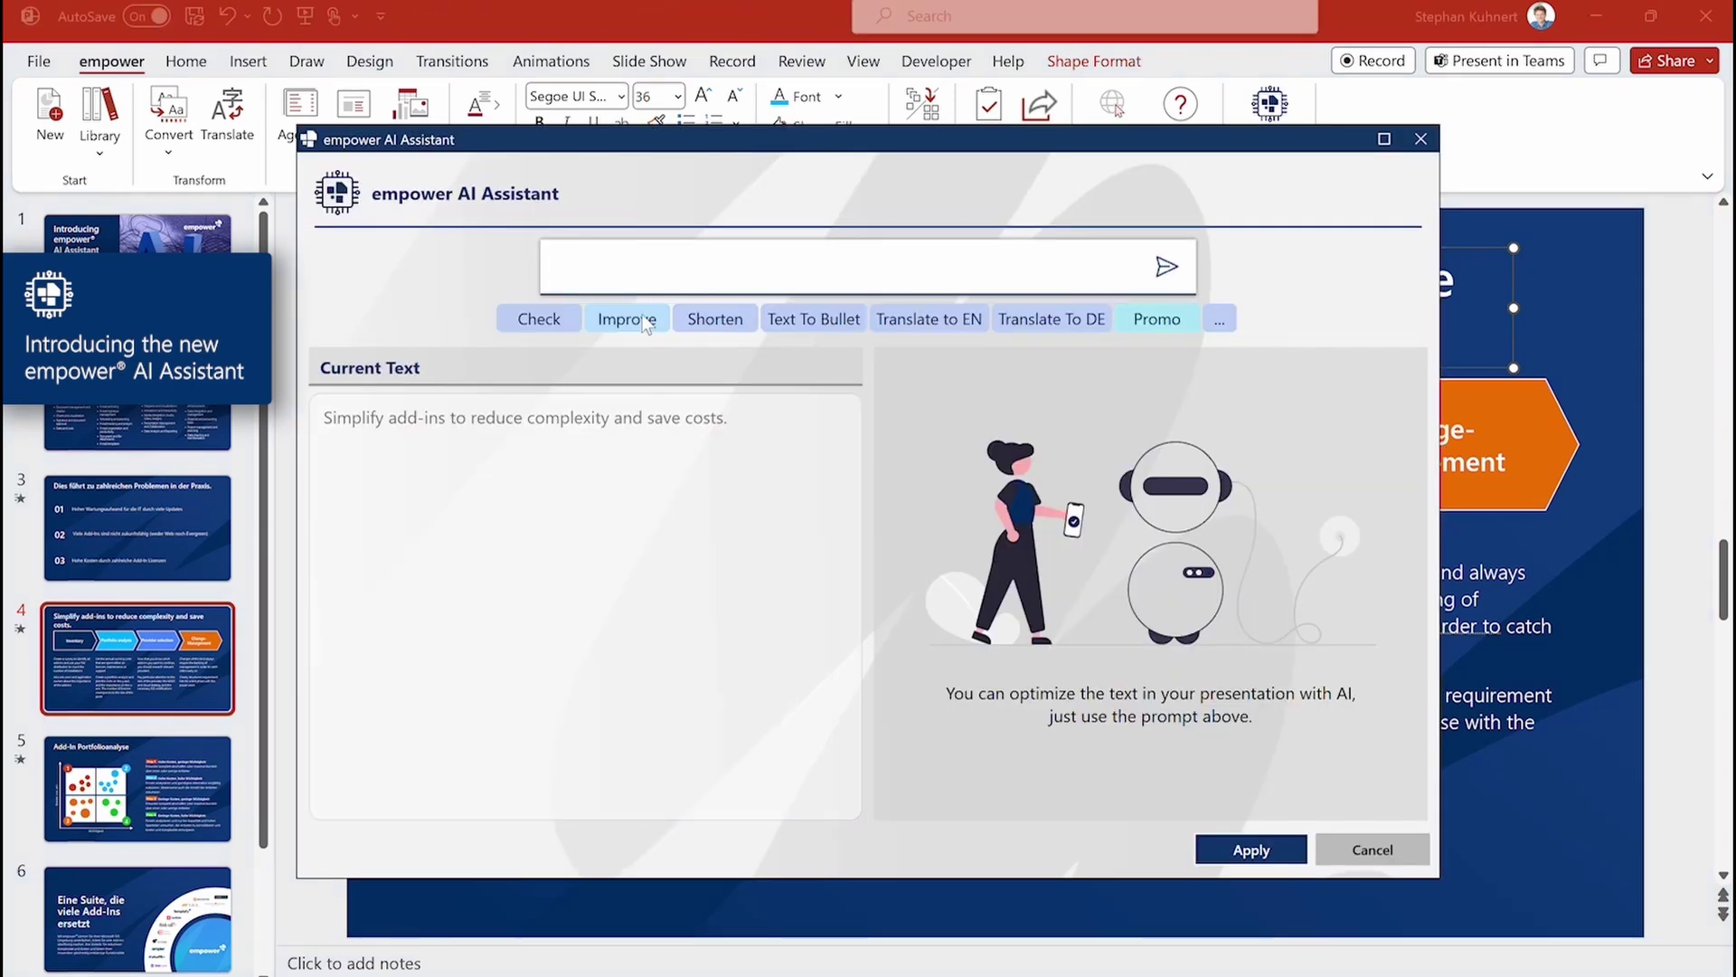
Step: Regenerate the title as a more exciting line and apply it
left_click(609, 264)
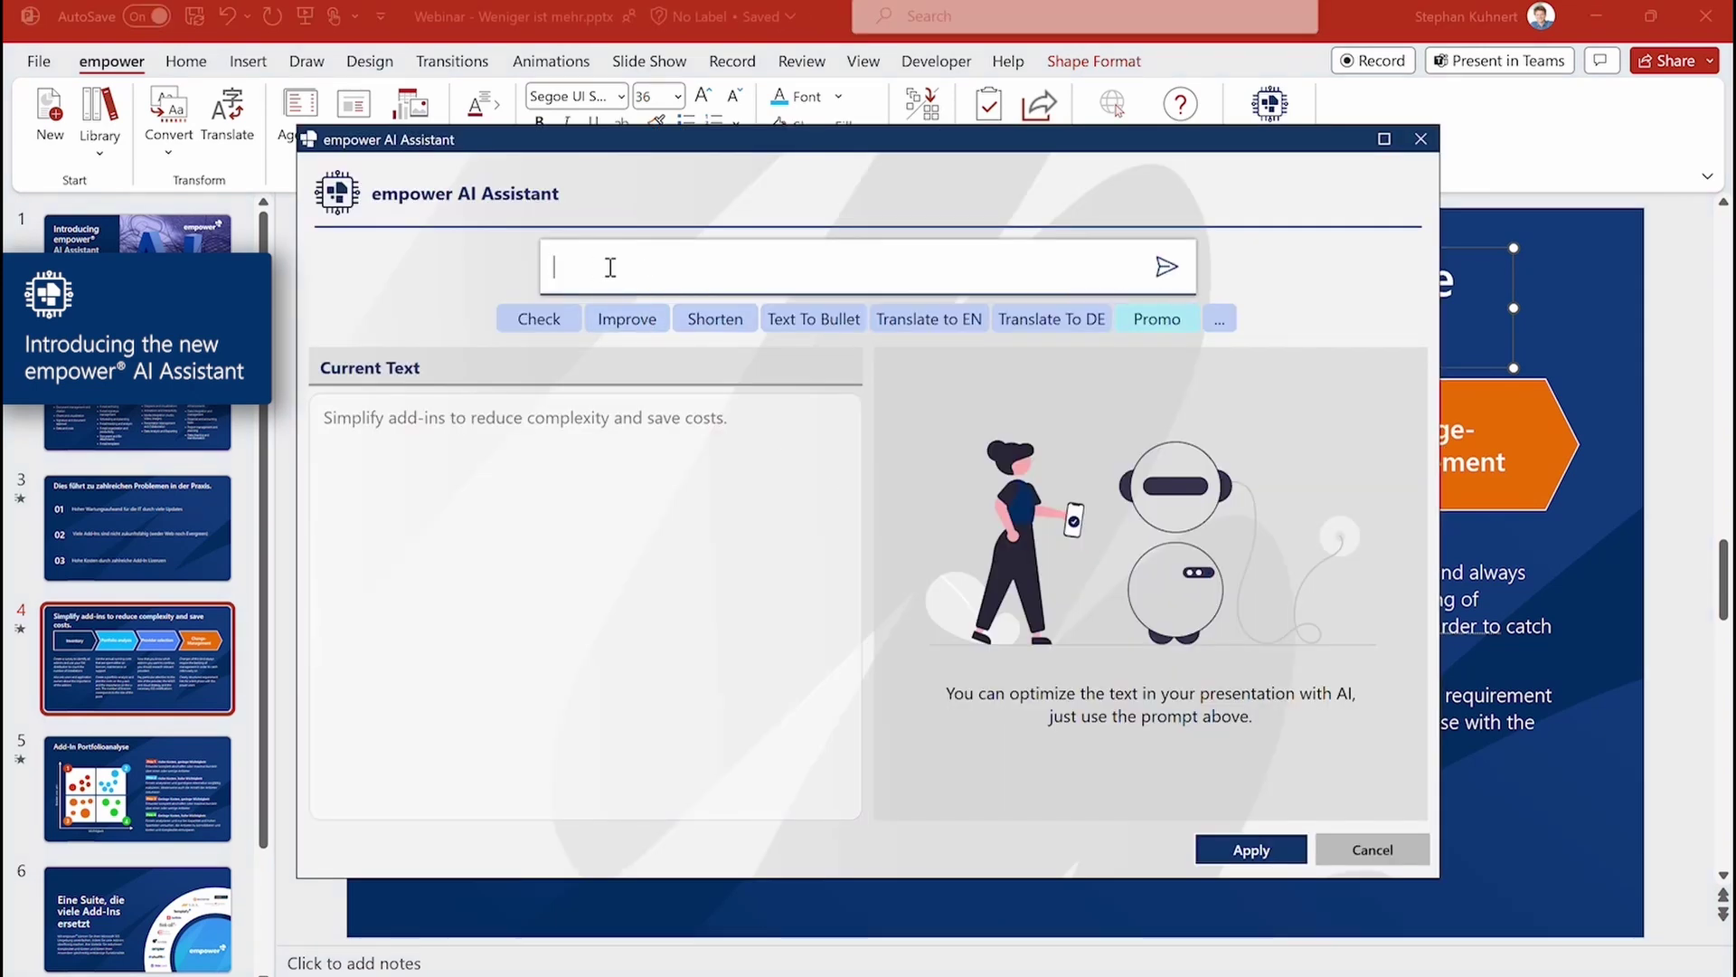
type("Make it sou")
type("dn")
key("BackSpace")
key("BackSpace")
type("nd more ex")
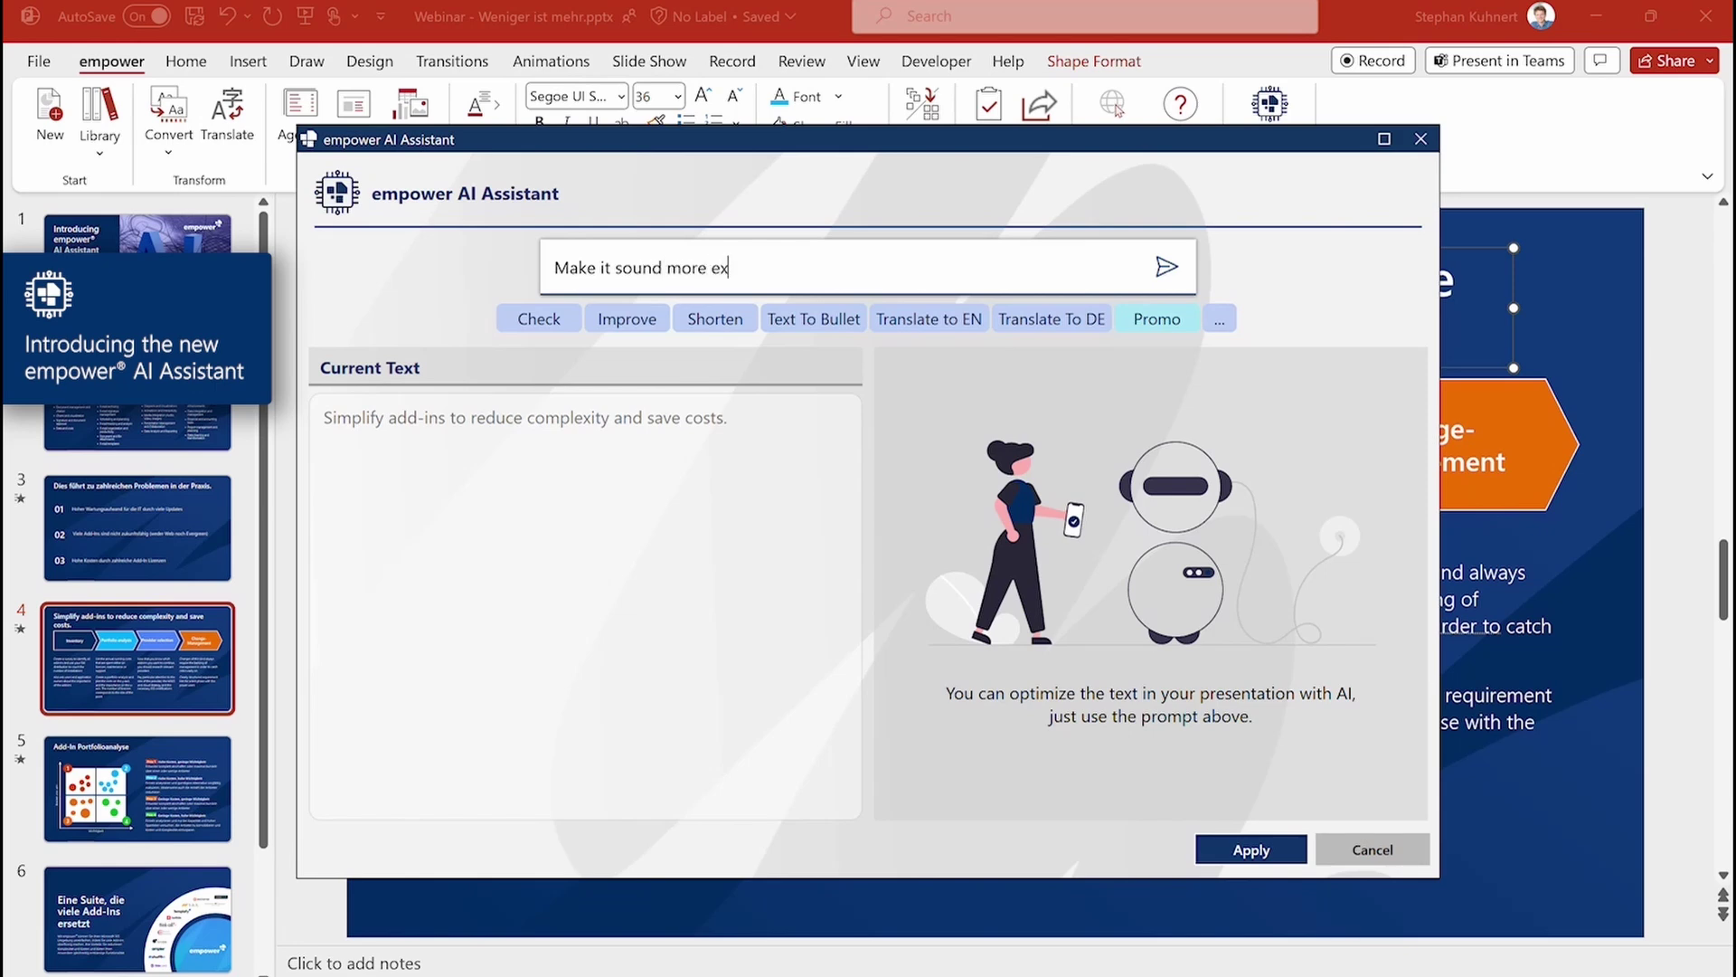
type("citing")
key("Return")
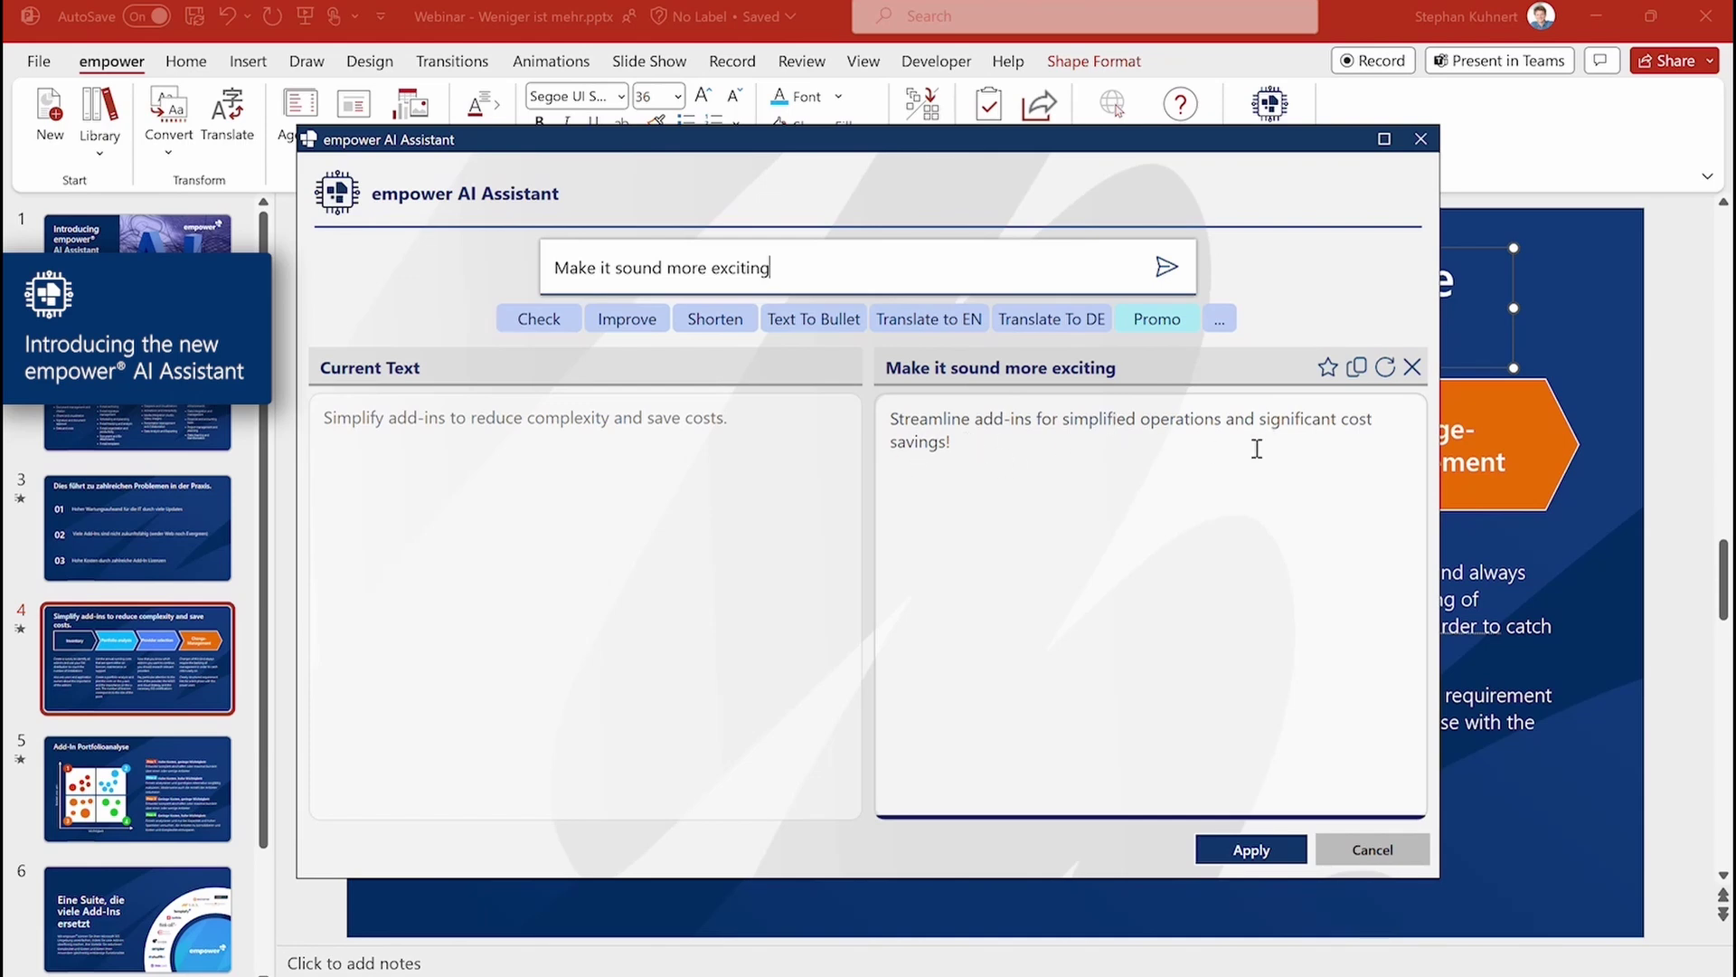
left_click(1385, 368)
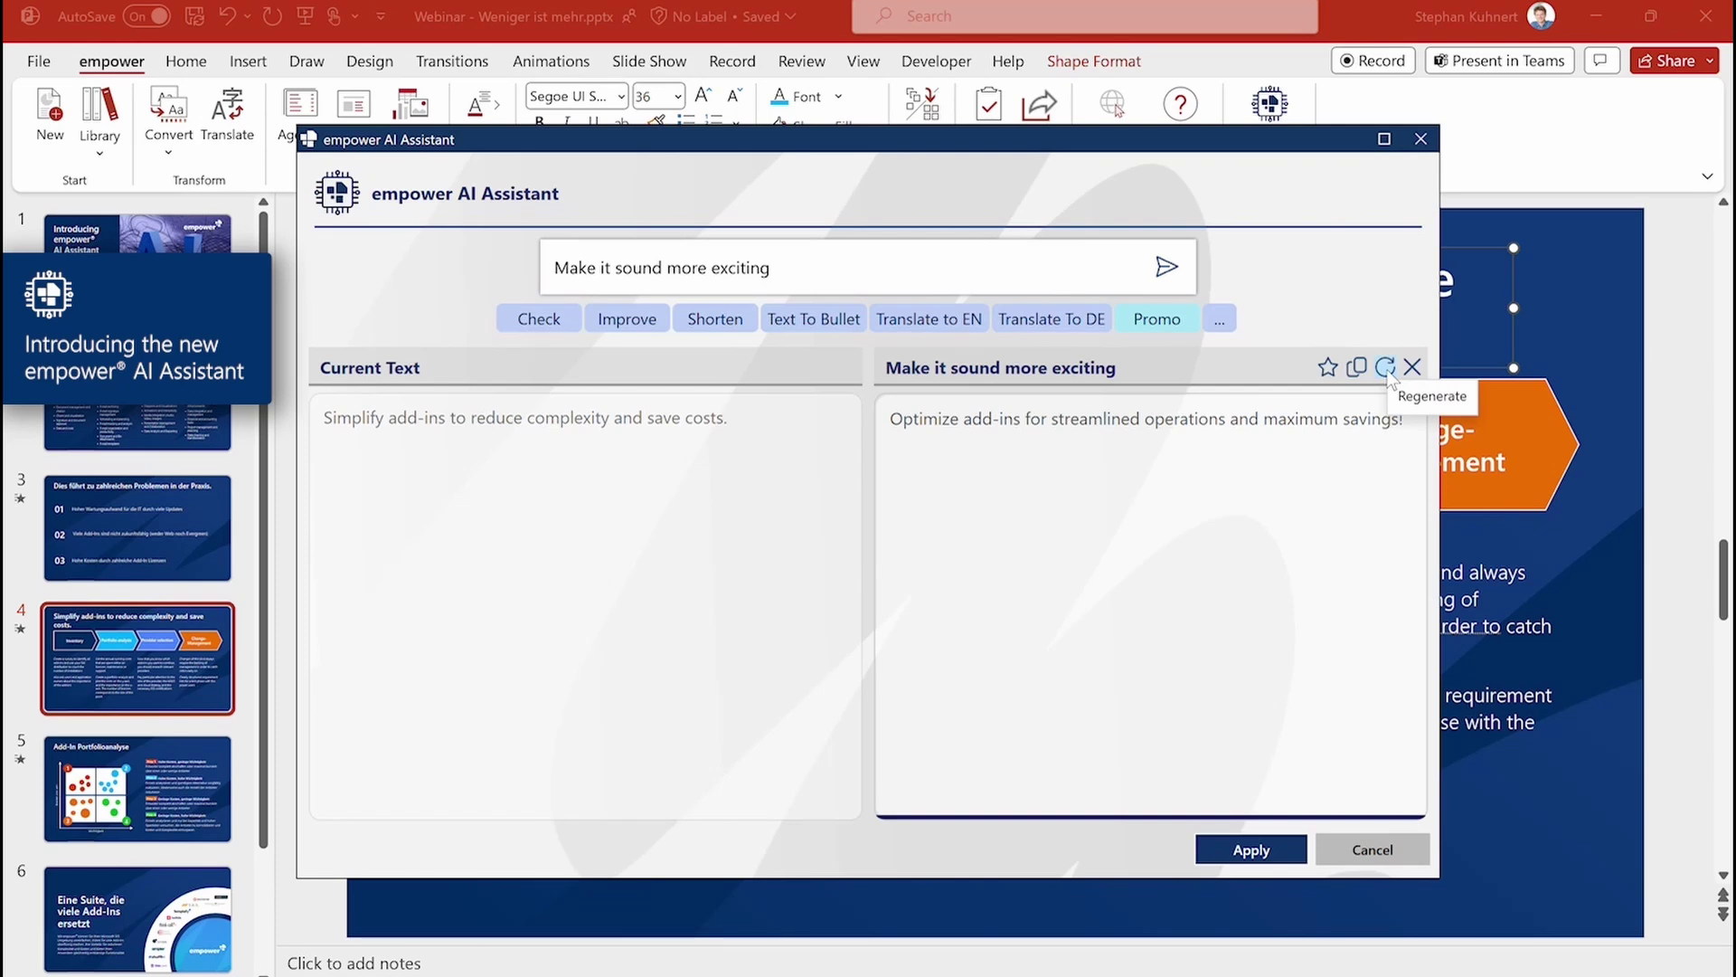
left_click(1248, 851)
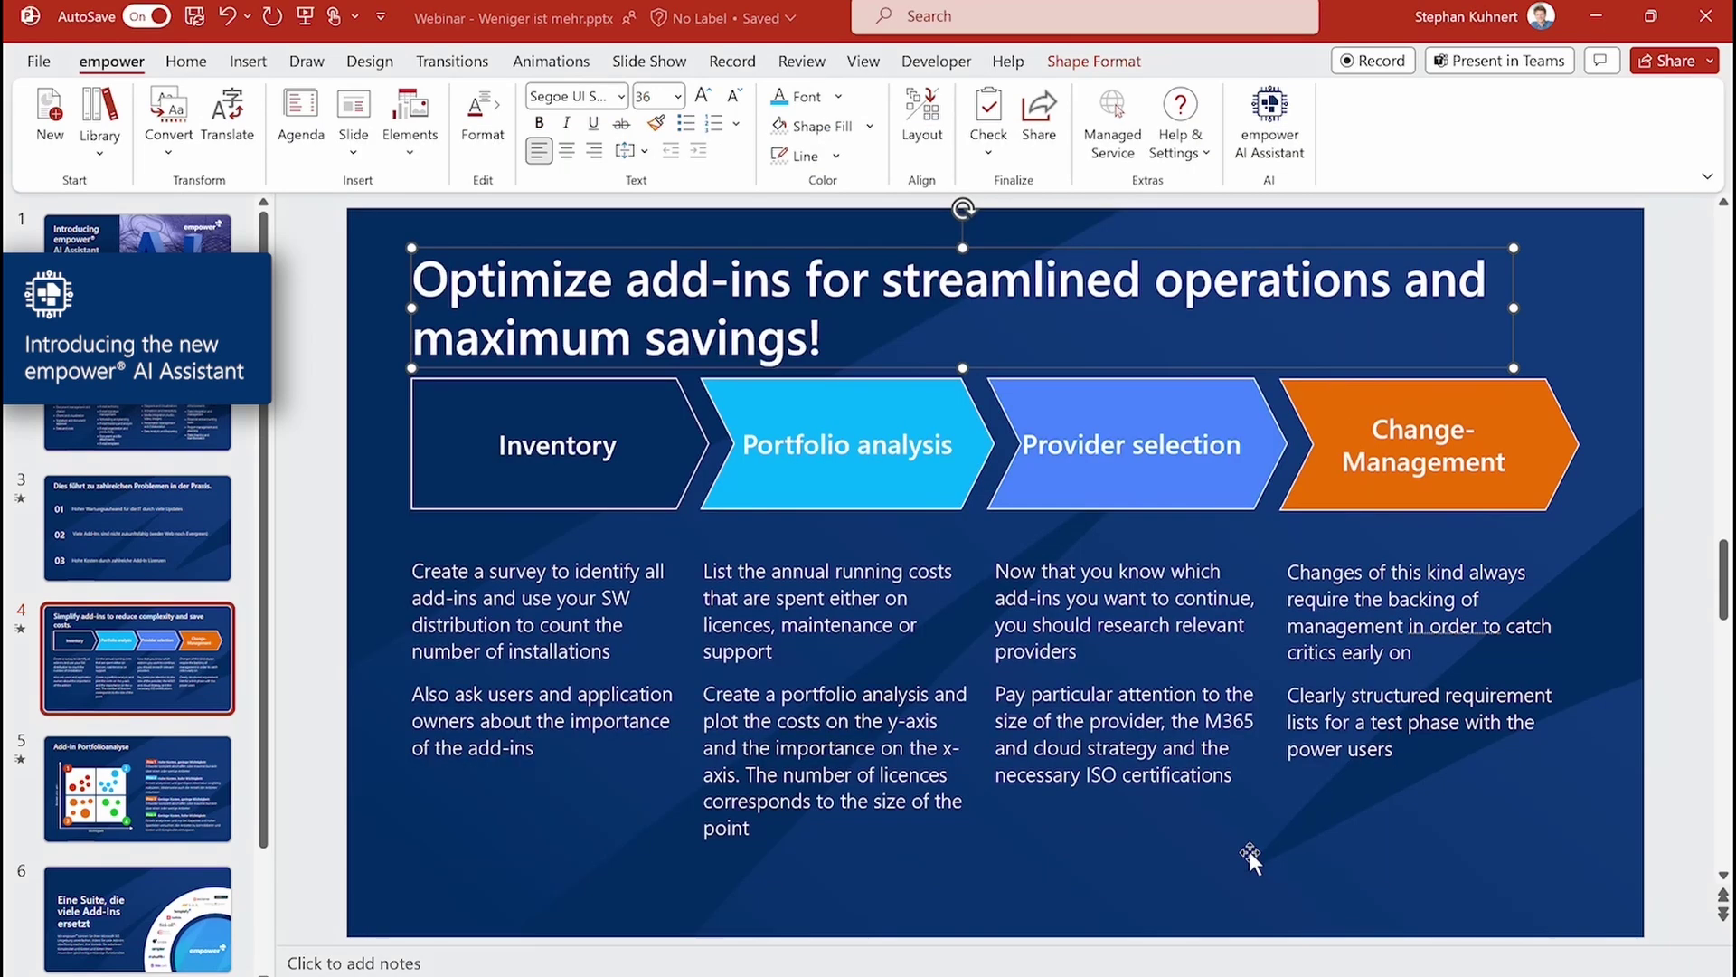
left_click(334, 442)
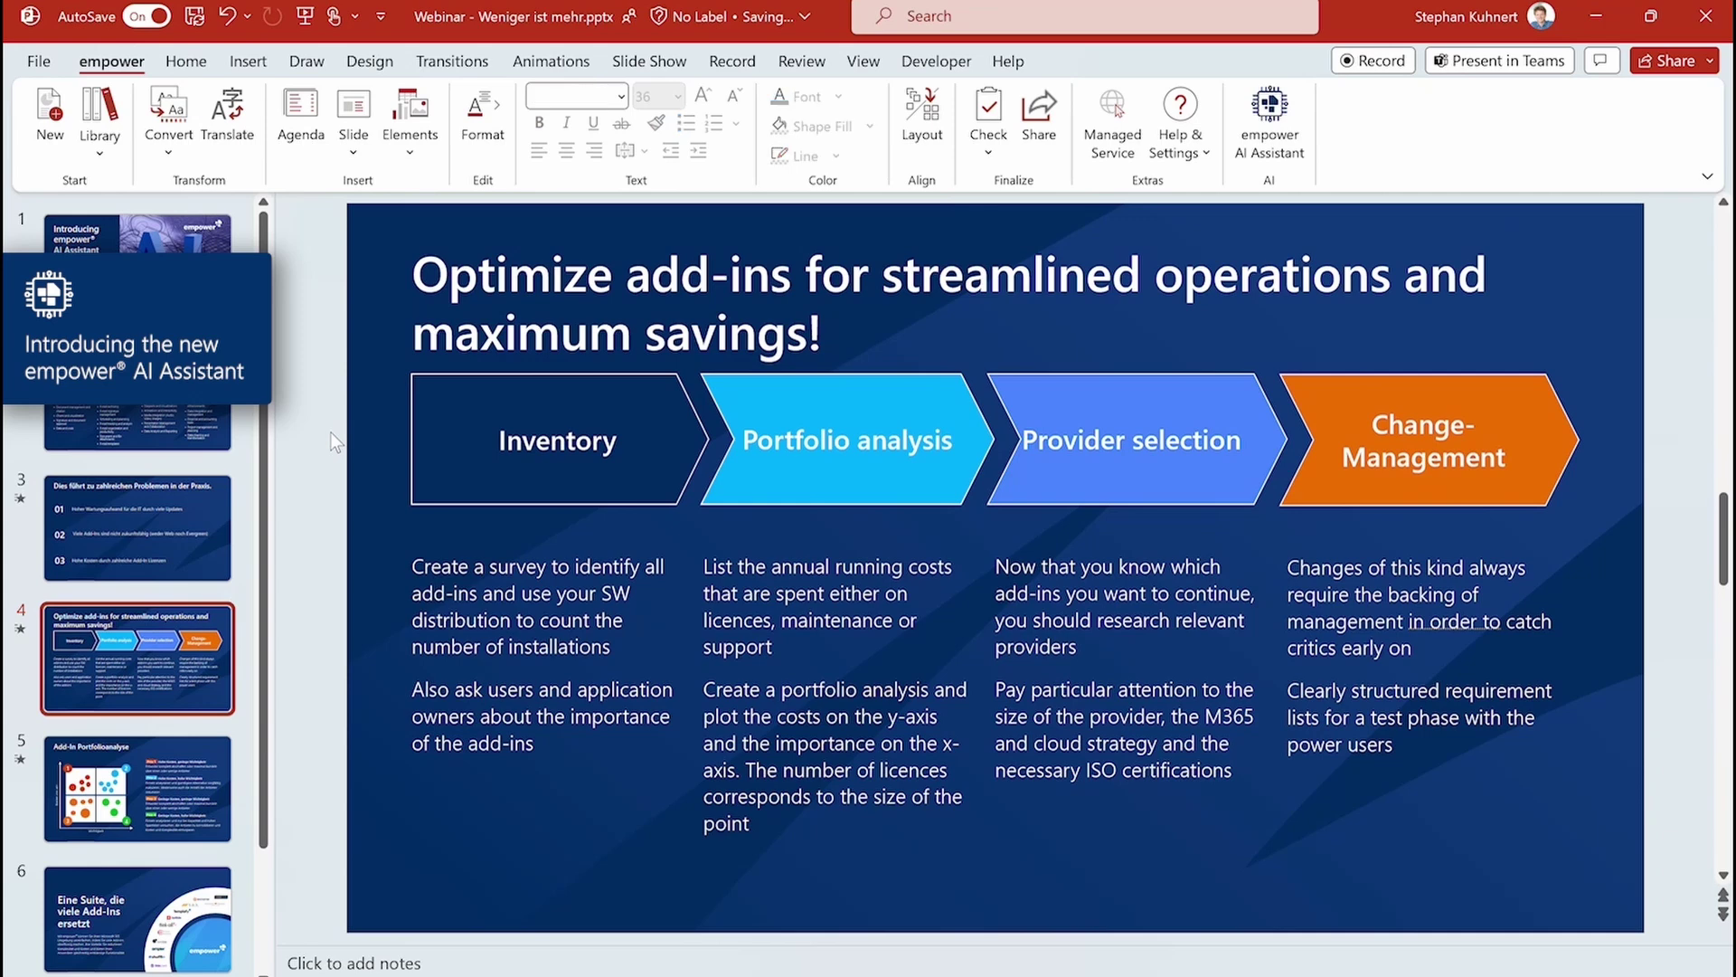
left_click(551, 667)
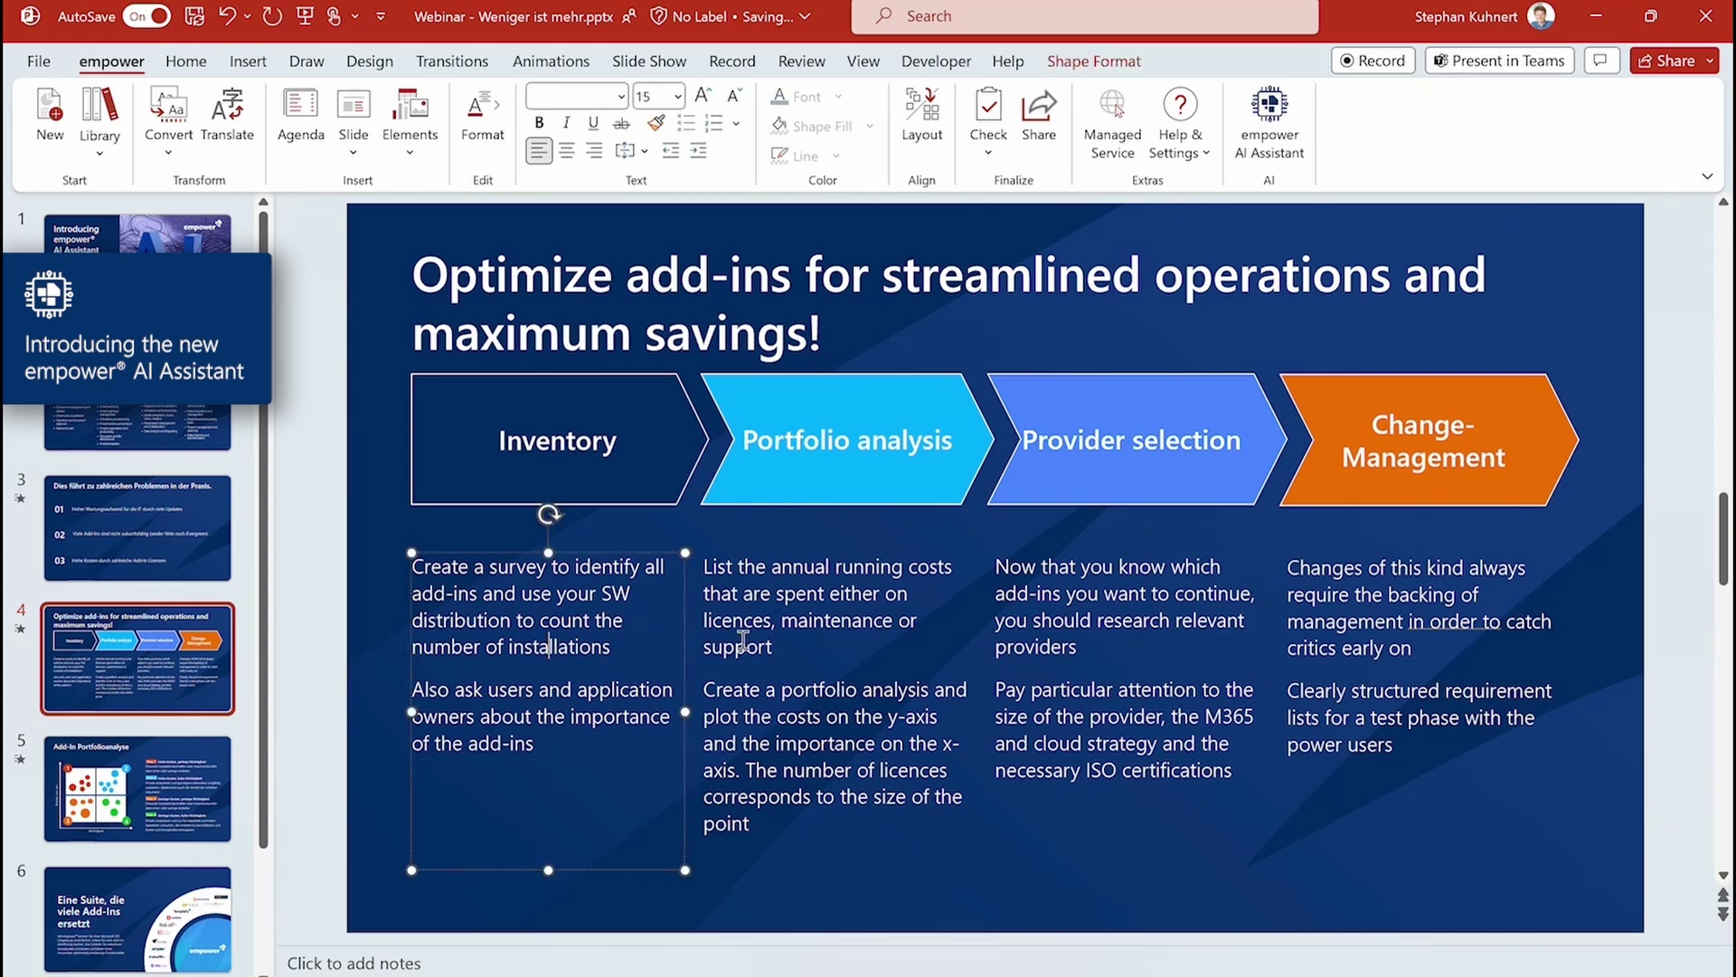
left_click(745, 640, "shift")
left_click(1125, 636, "shift")
left_click(1370, 607, "shift")
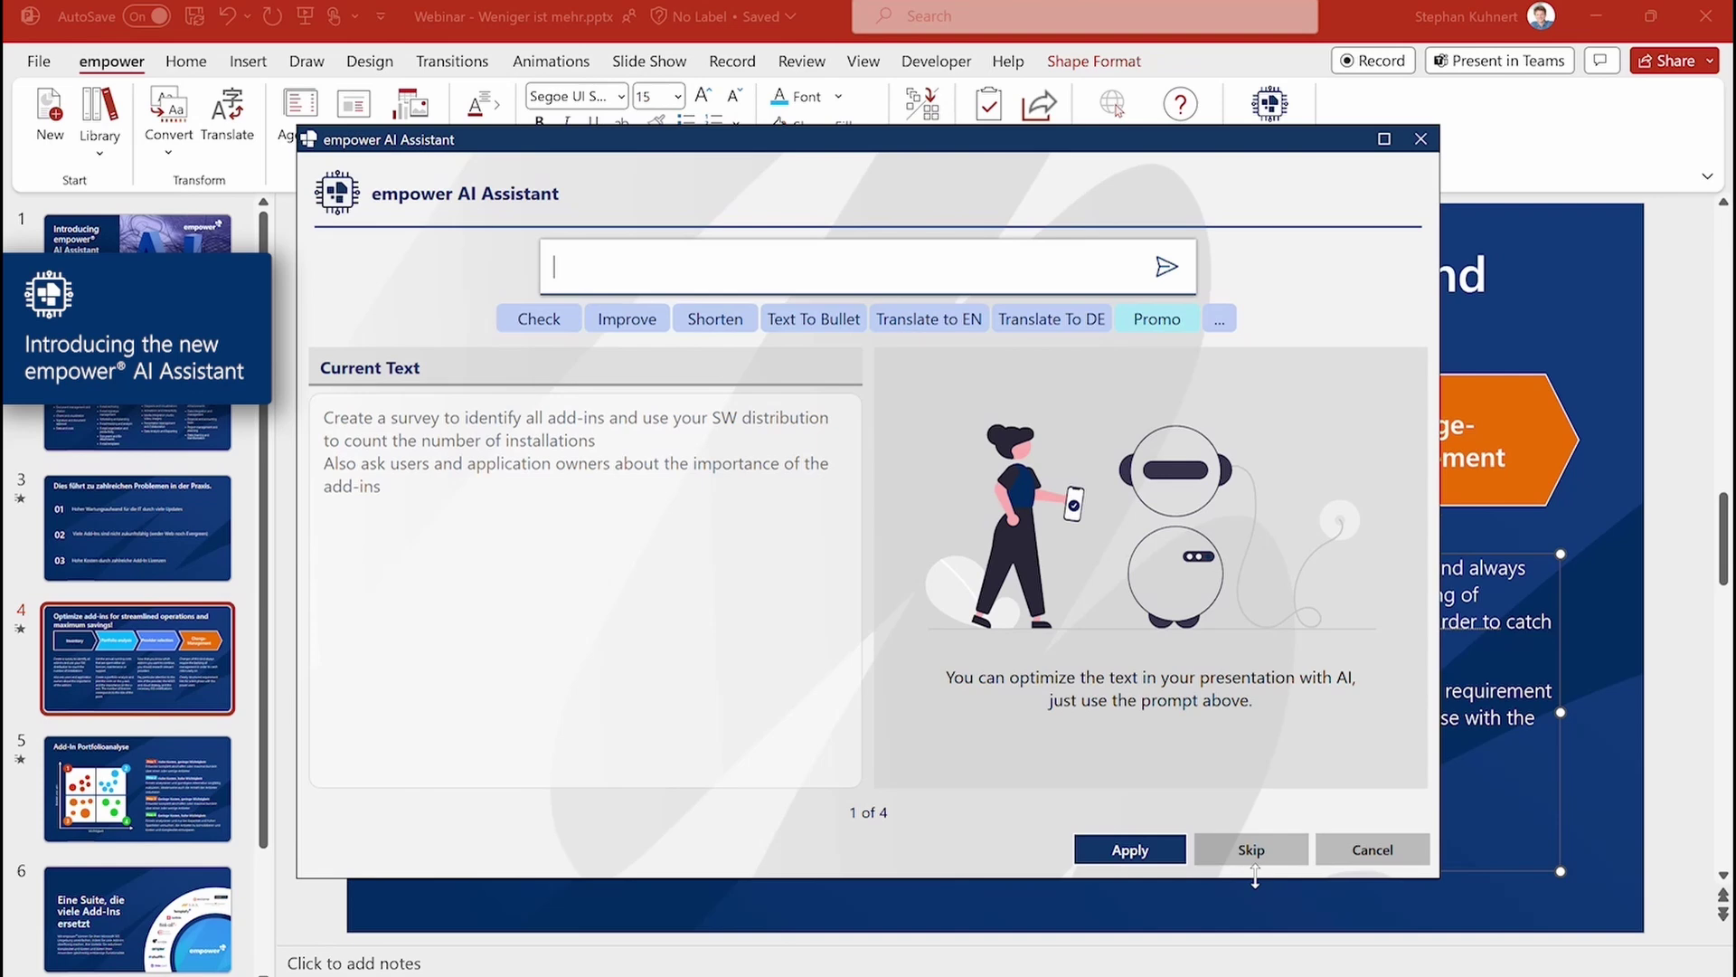
left_click(1374, 851)
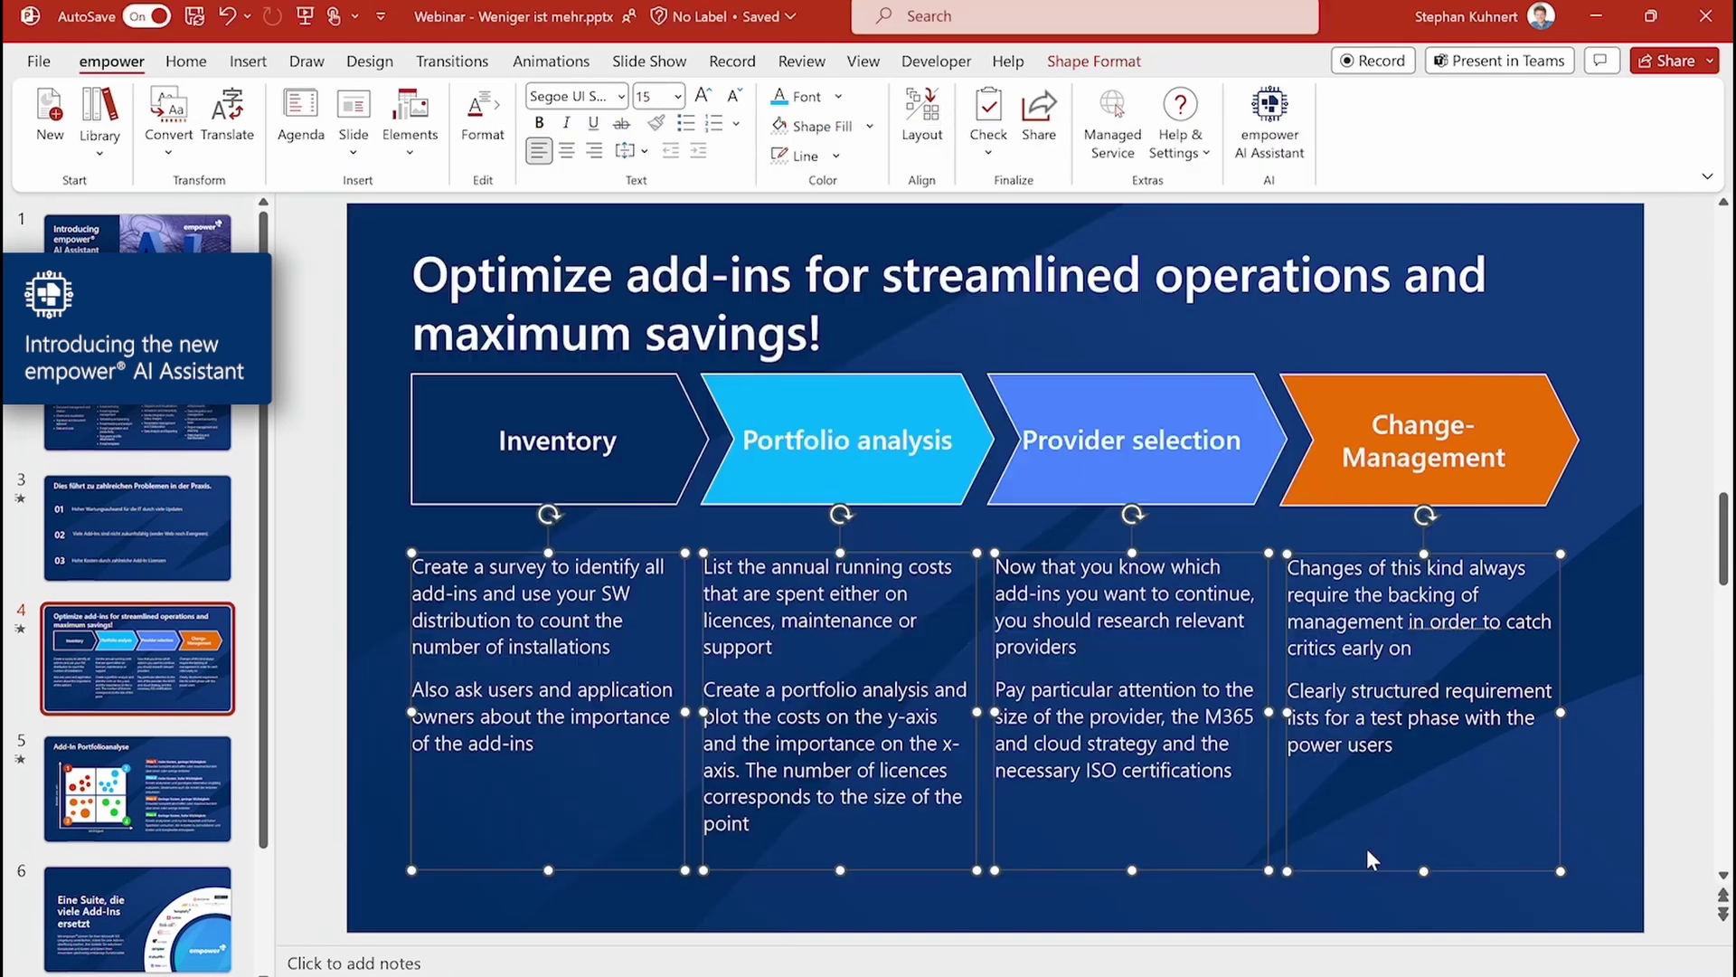
left_click(304, 570)
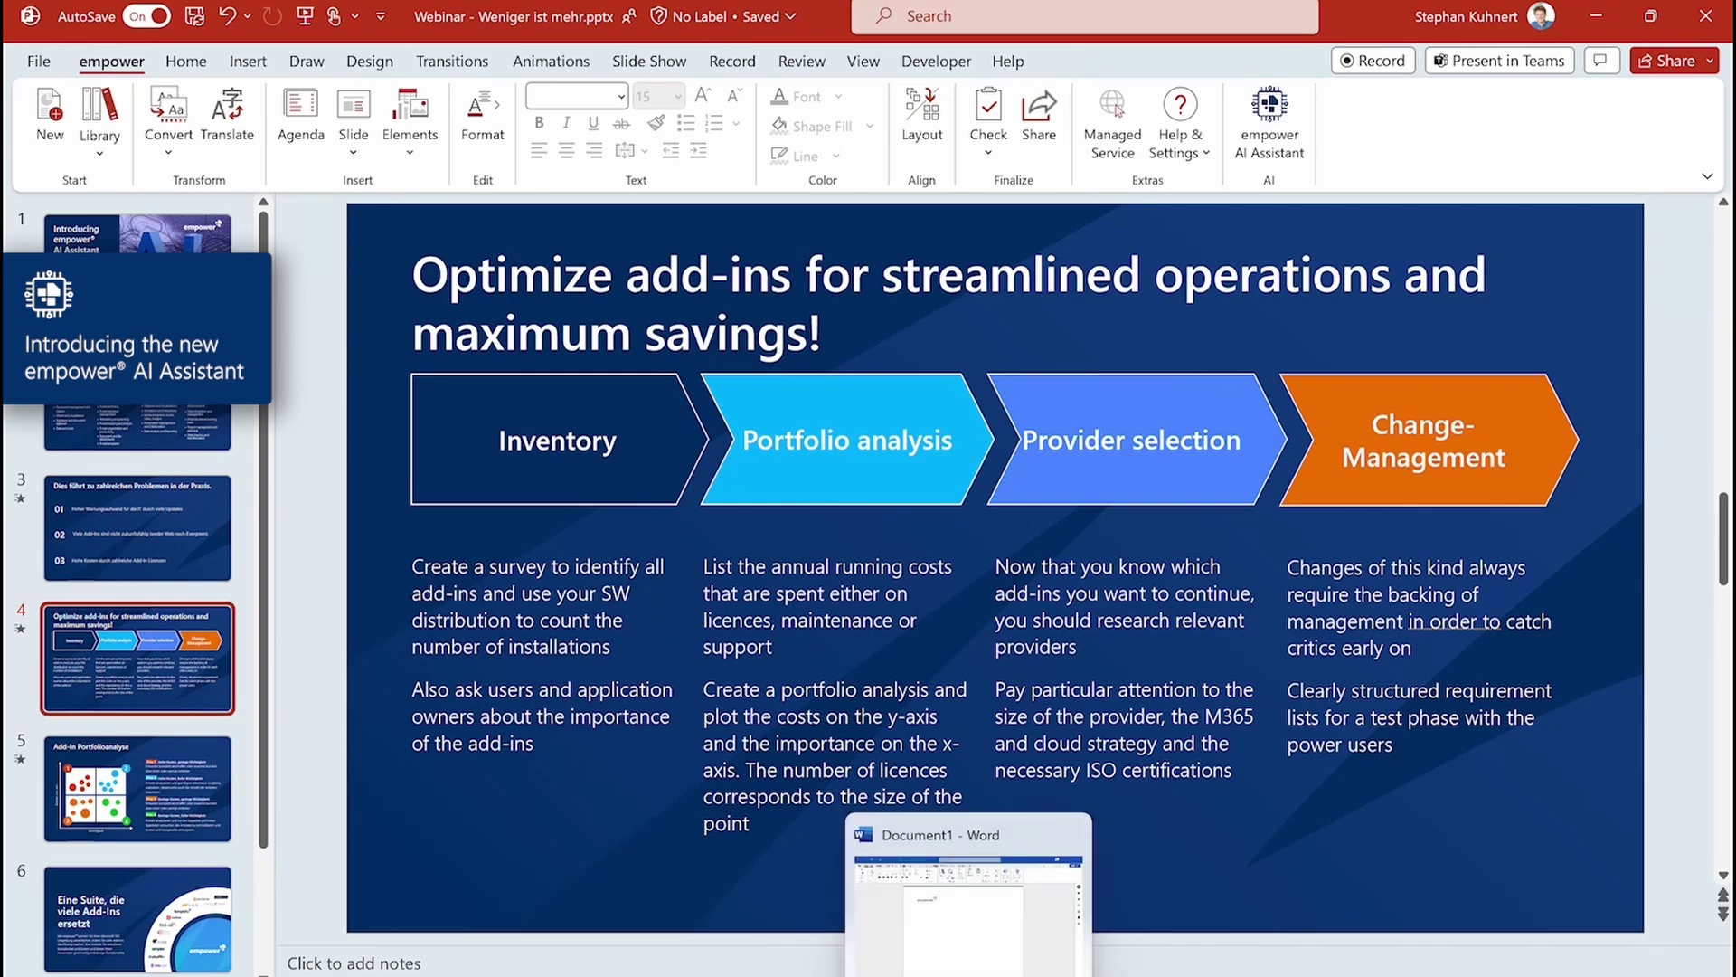
Step: In Word, ask the AI Assistant for paragraphs on what AI is, its potential and risks
left_click(969, 915)
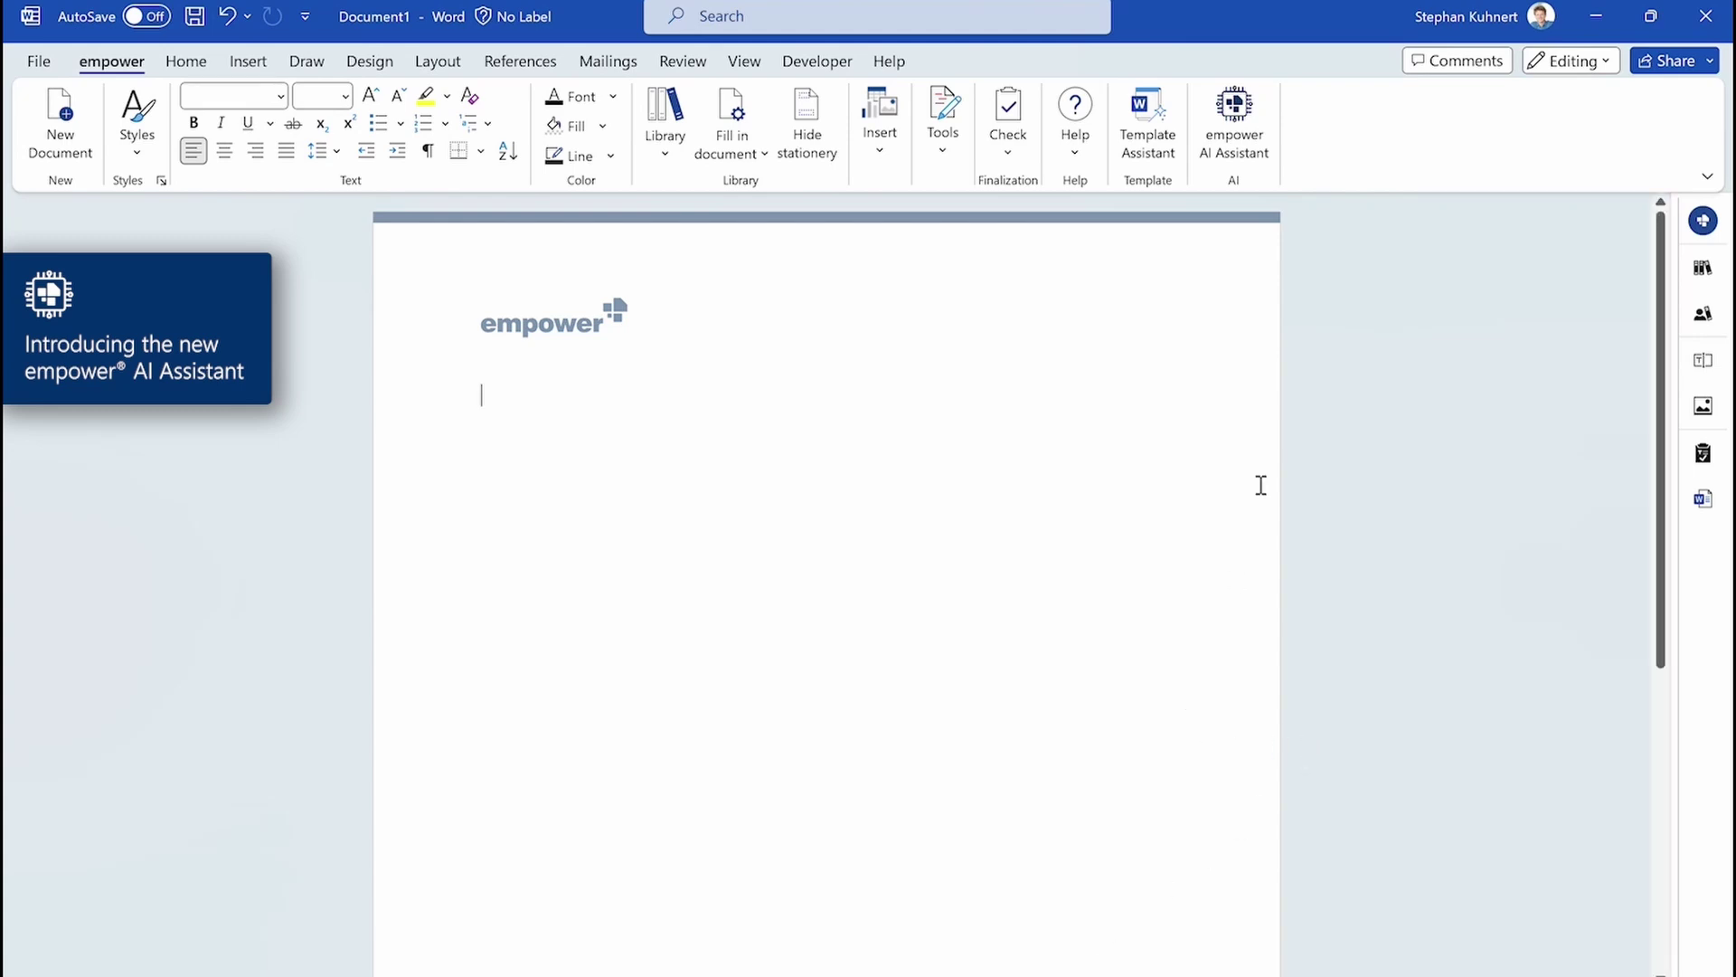
left_click(1237, 129)
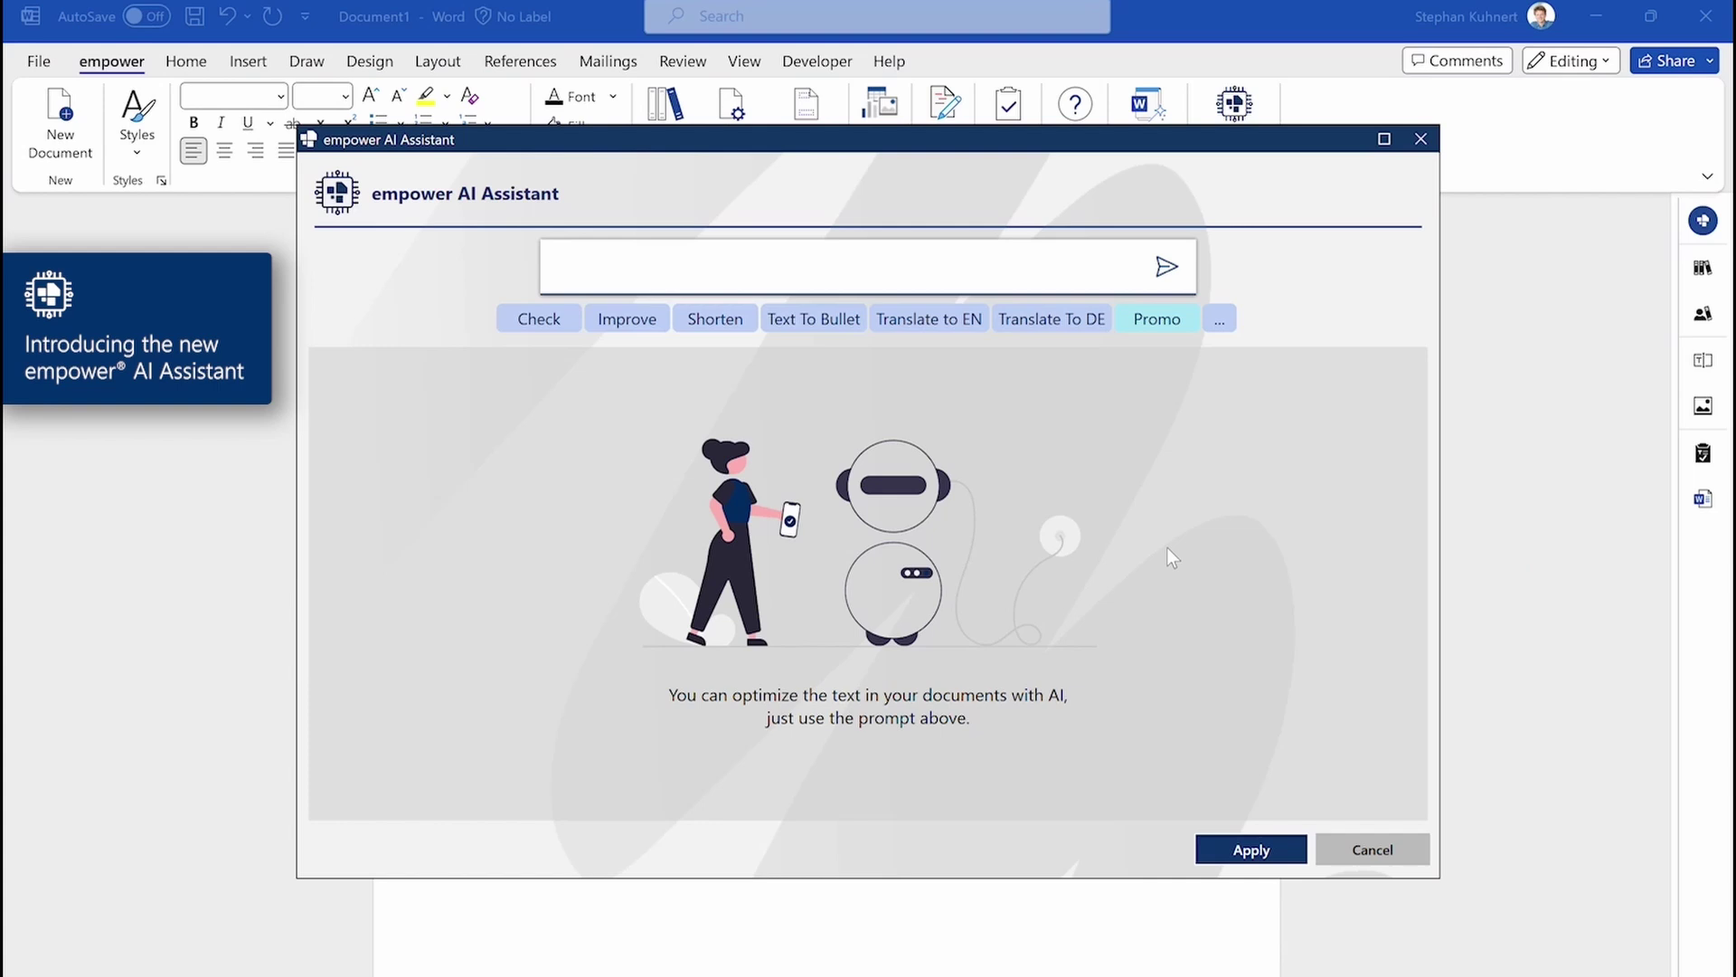
type("Write 4 paera")
key("BackSpace")
key("BackSpace")
key("BackSpace")
type("ragraphs ")
type("about: what i")
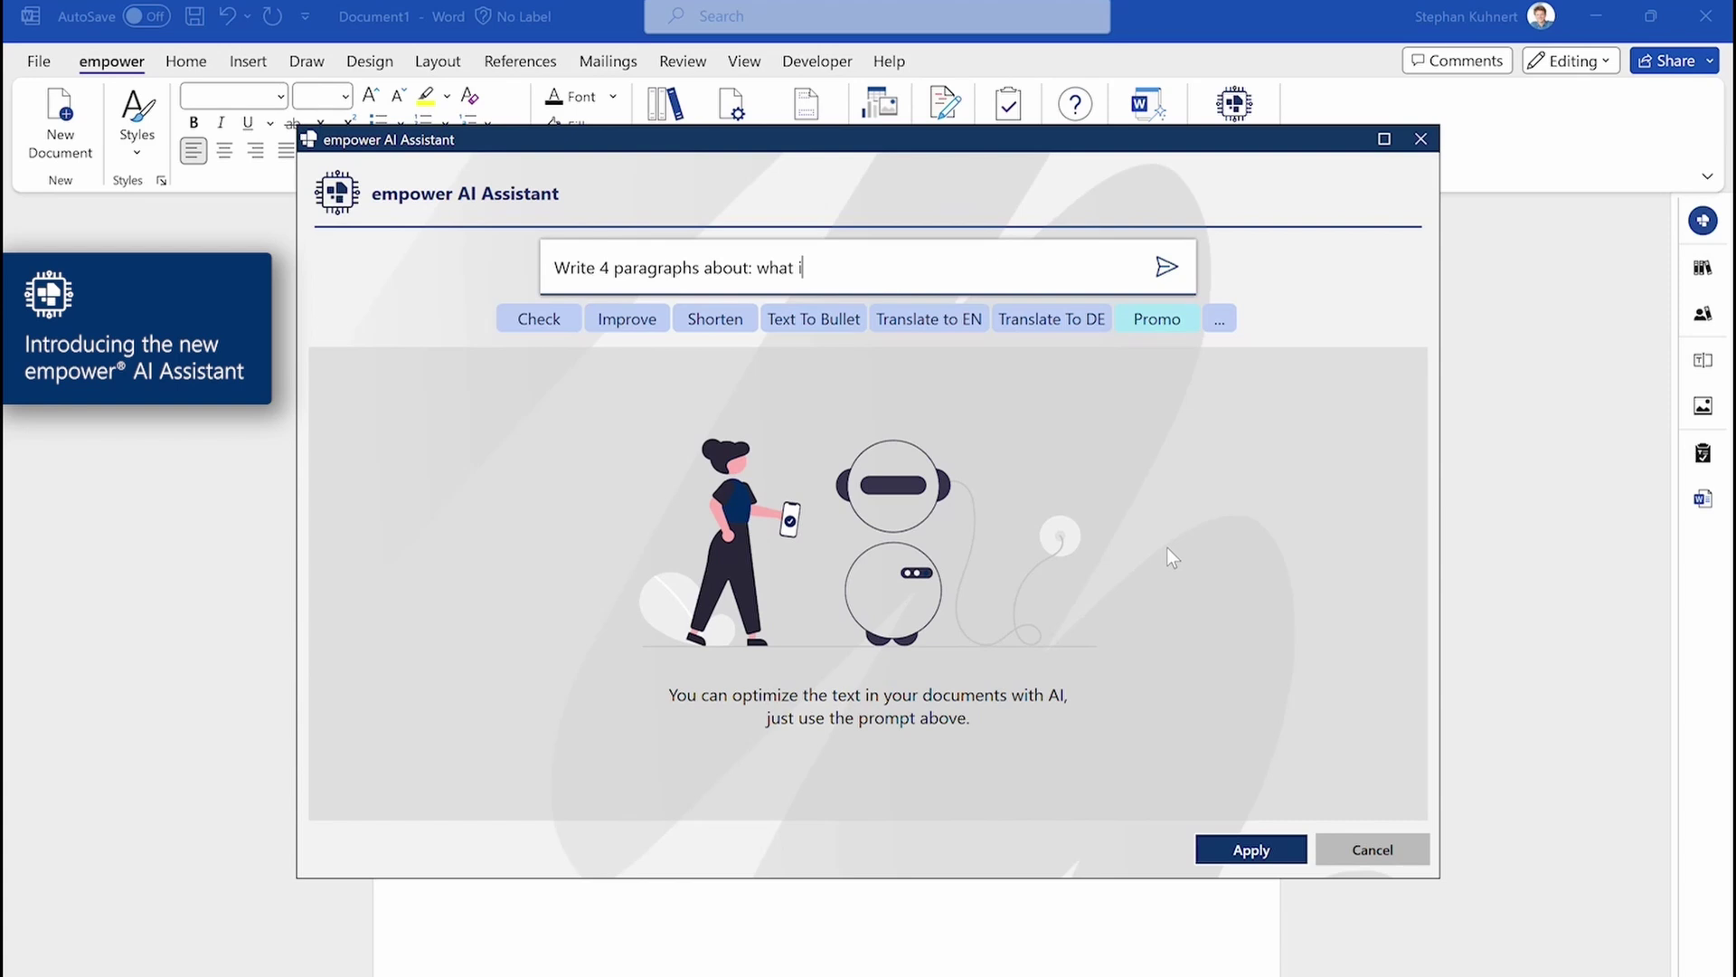
type("s AI, wh")
type("at is the potential")
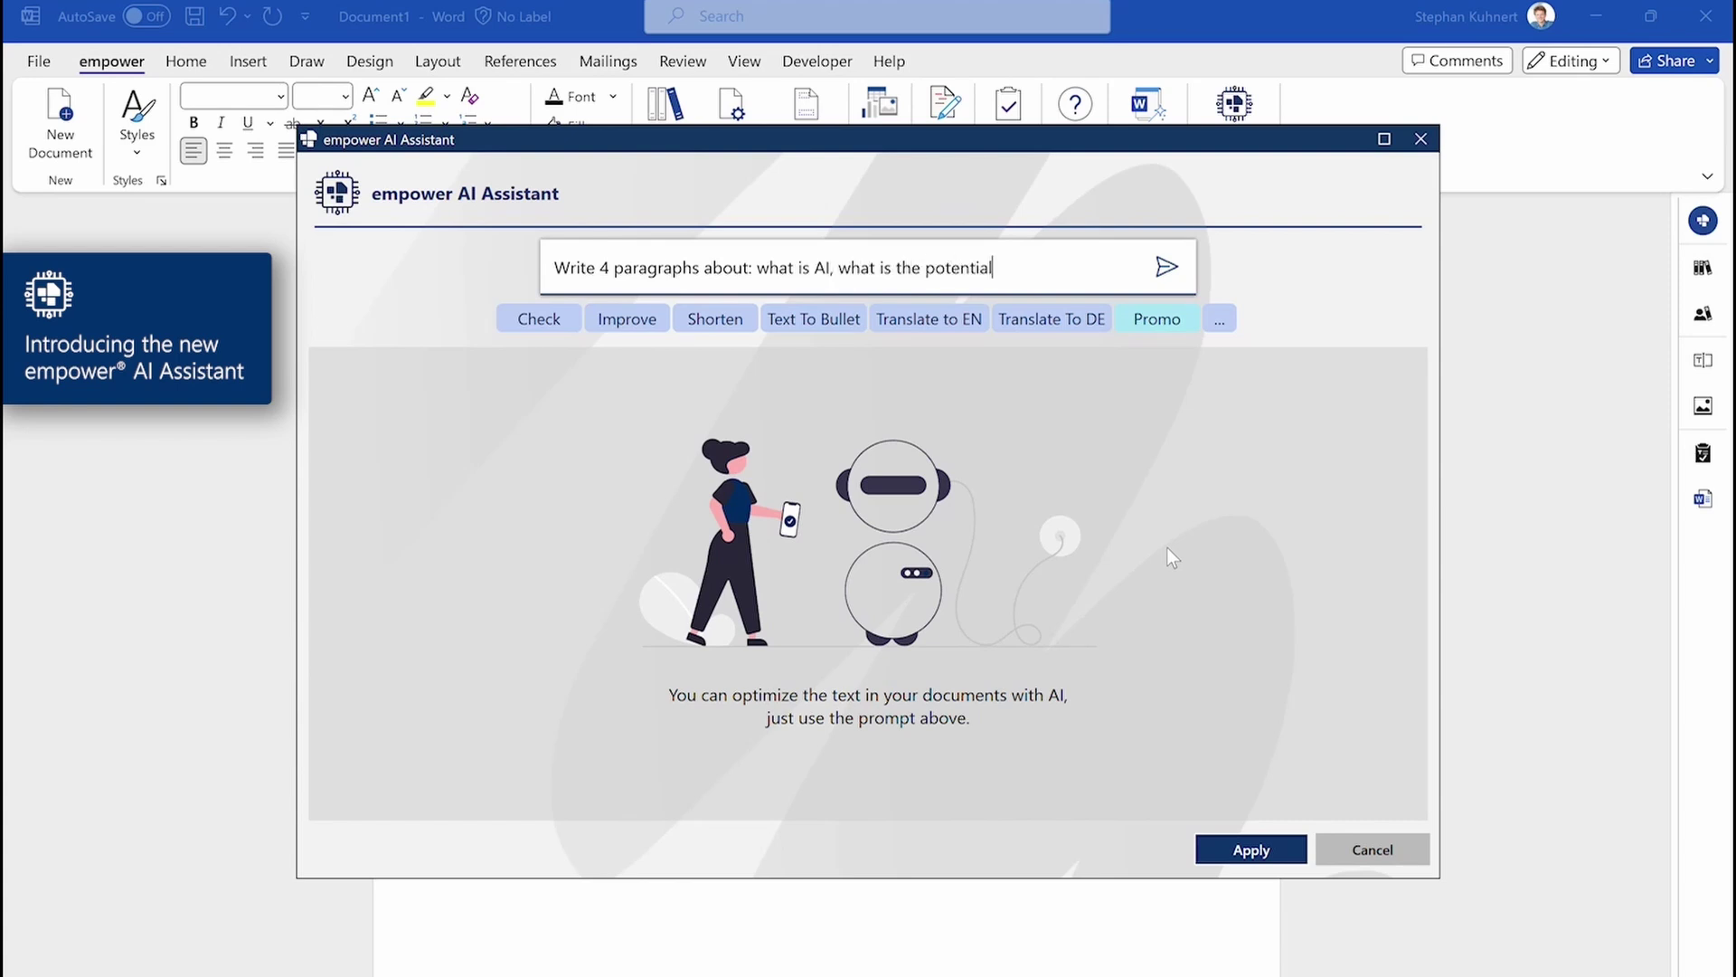
type(" and whart")
key("BackSpace")
type("t are the rsi")
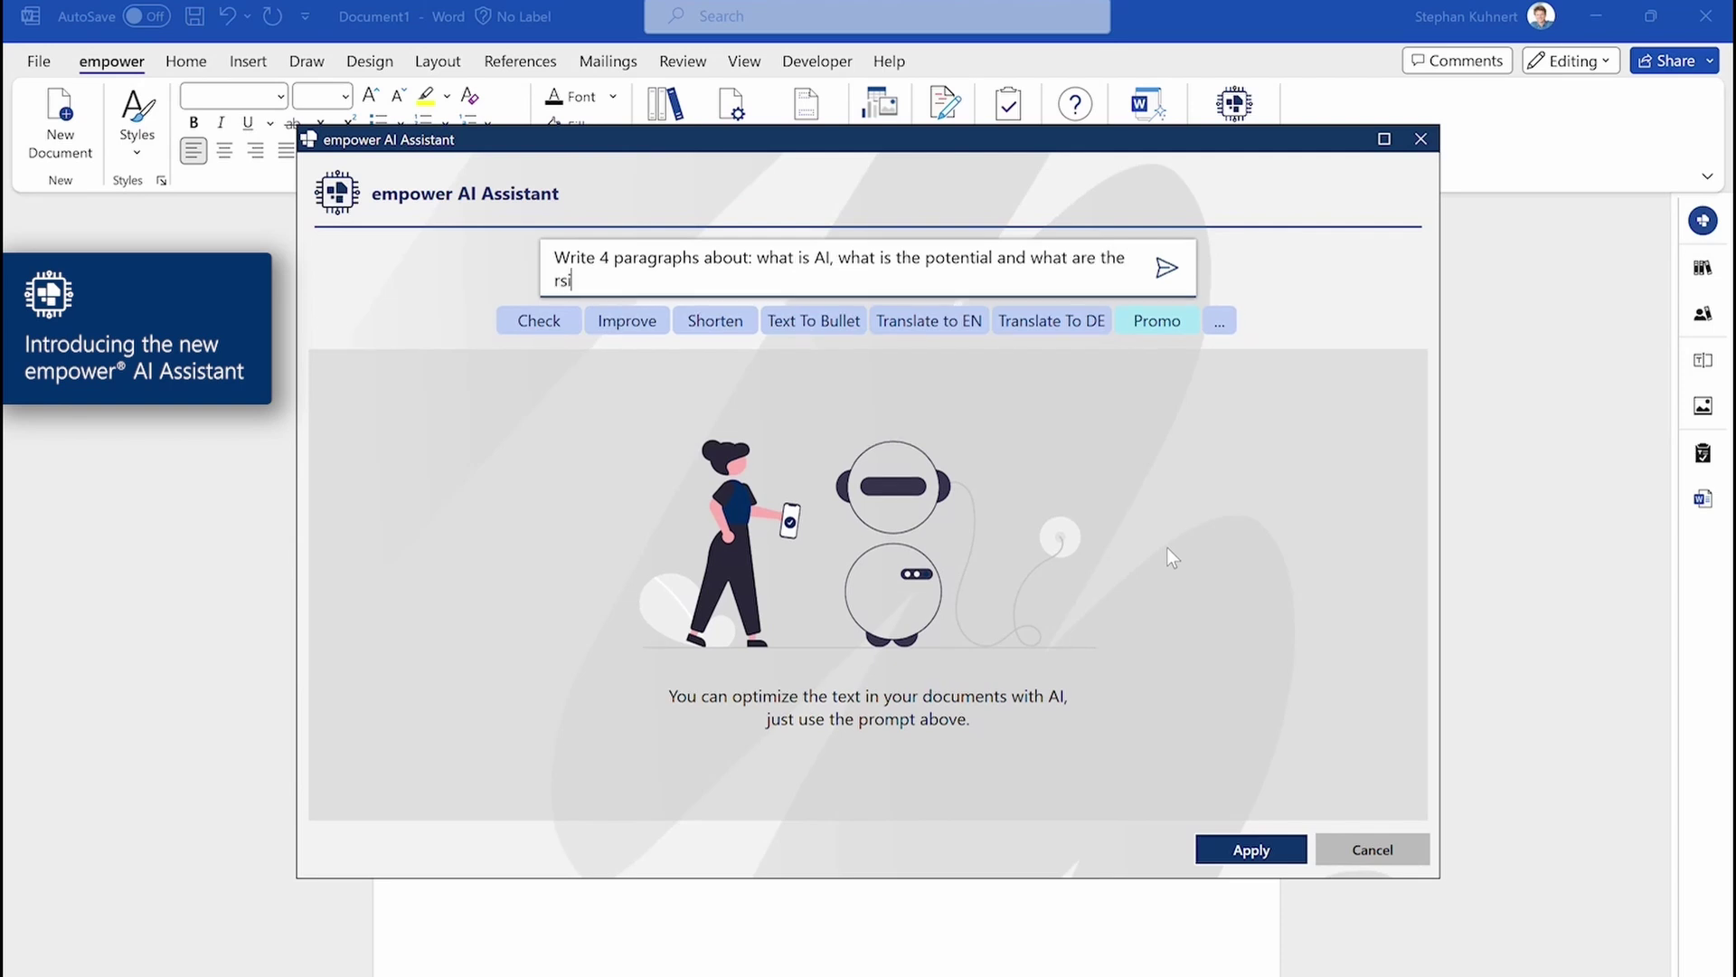
type("ks")
key("BackSpace")
key("BackSpace")
key("BackSpace")
type("isks")
key("Return")
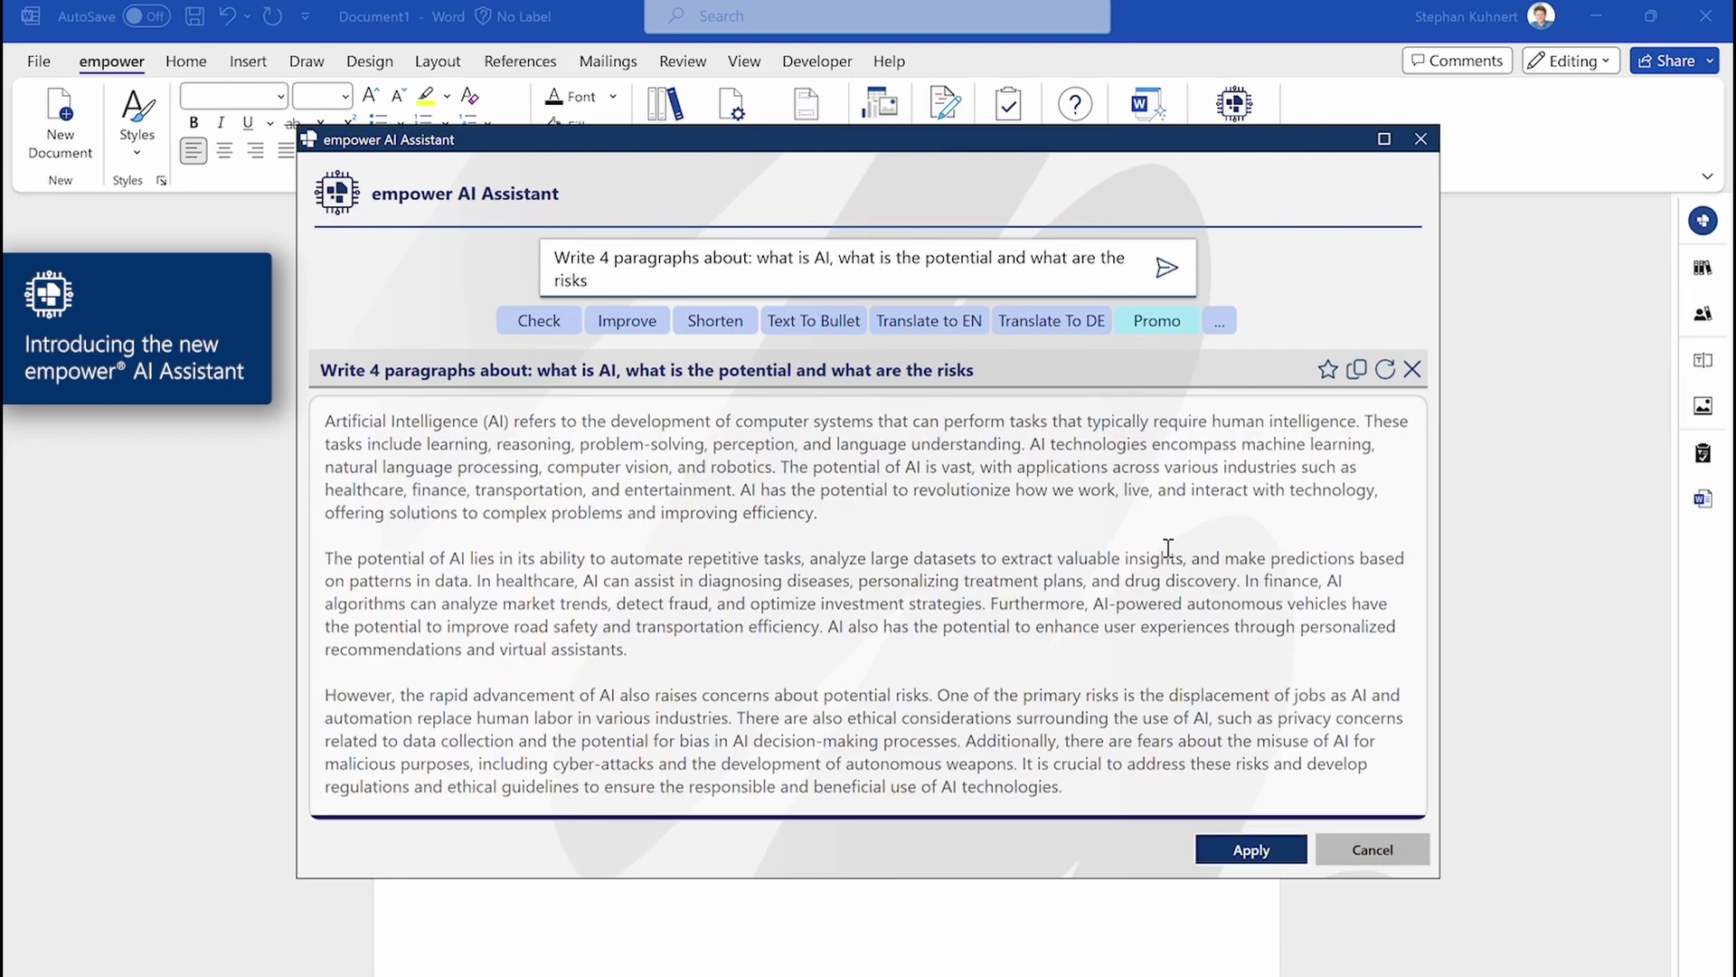
Step: Insert the three generated AI paragraphs into the Word document
left_click(1242, 850)
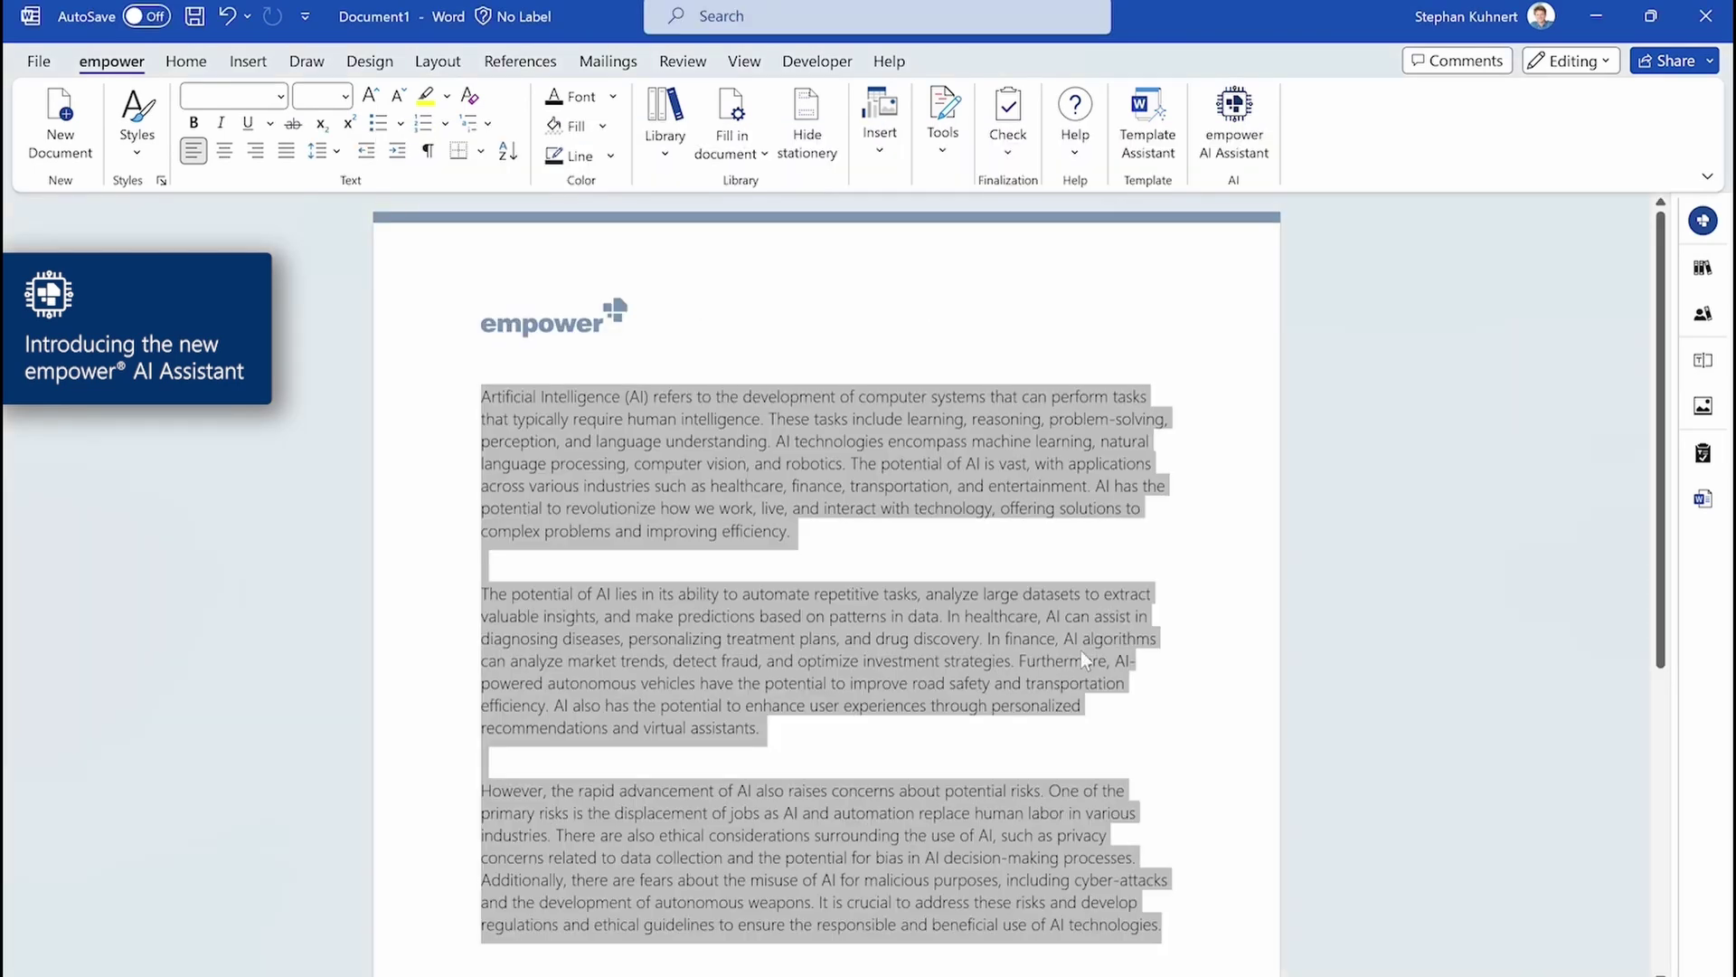
scroll(1082, 649, "down", 3)
scroll(1081, 650, "up", 3)
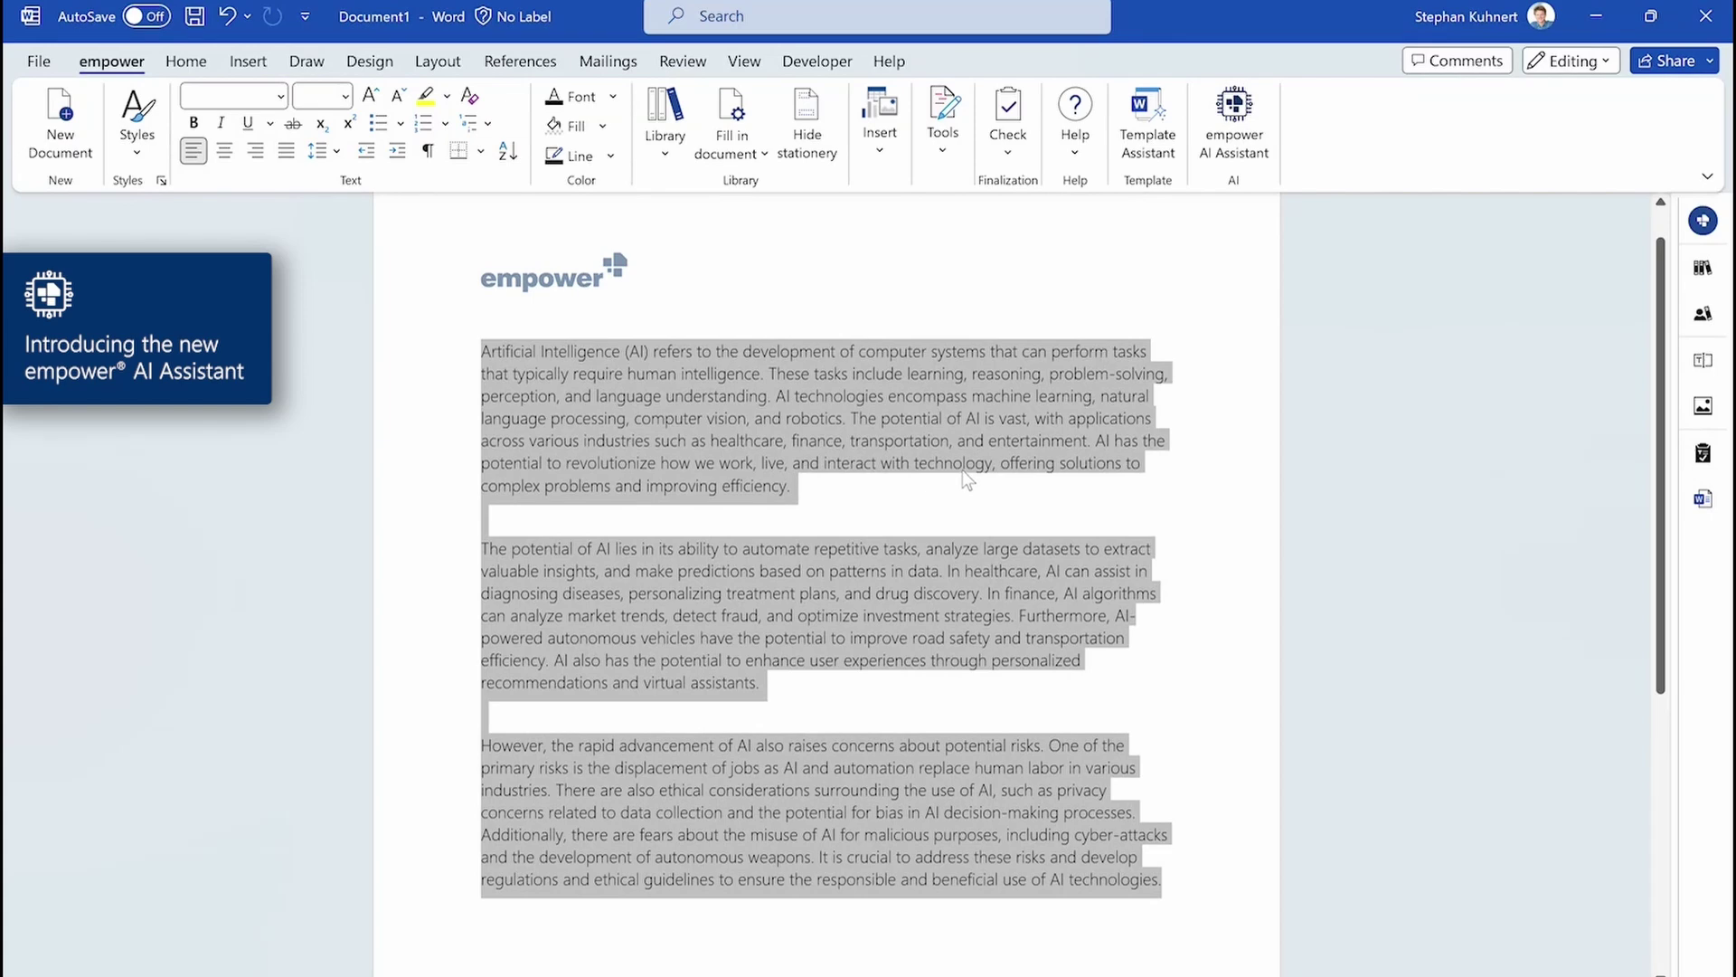
left_click(585, 351)
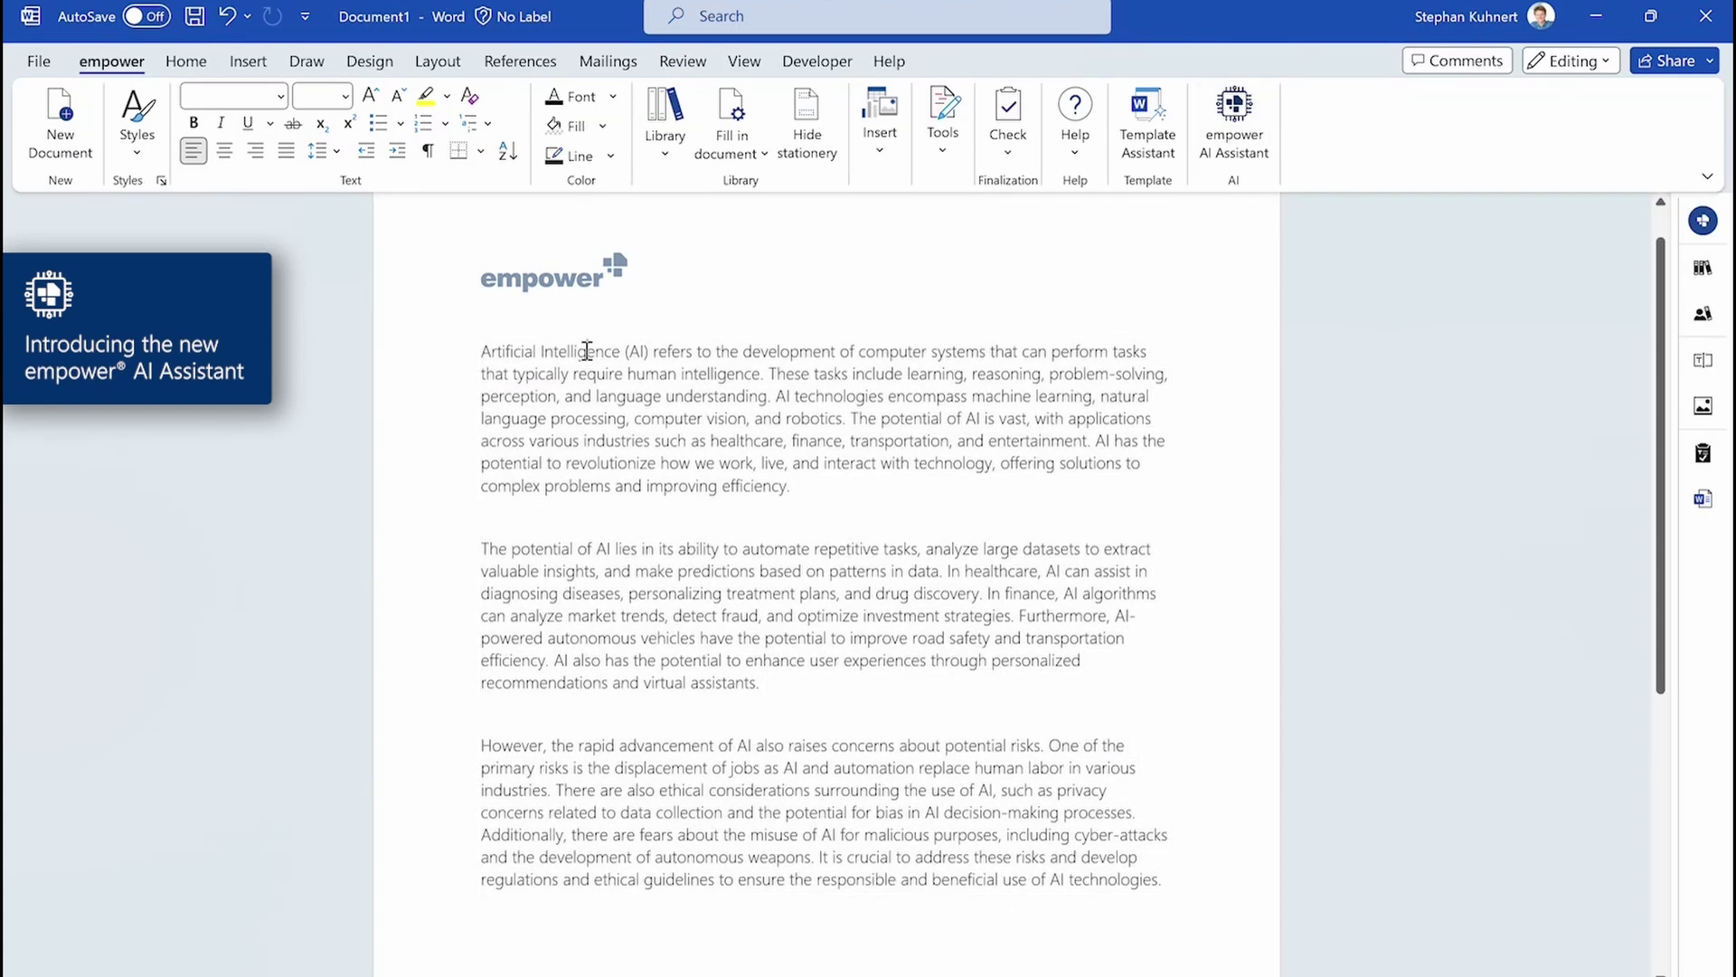
key("Left")
key("Left")
key("Left")
Step: Generate a headline for the text with the AI Assistant and insert it at the top
left_click(1240, 133)
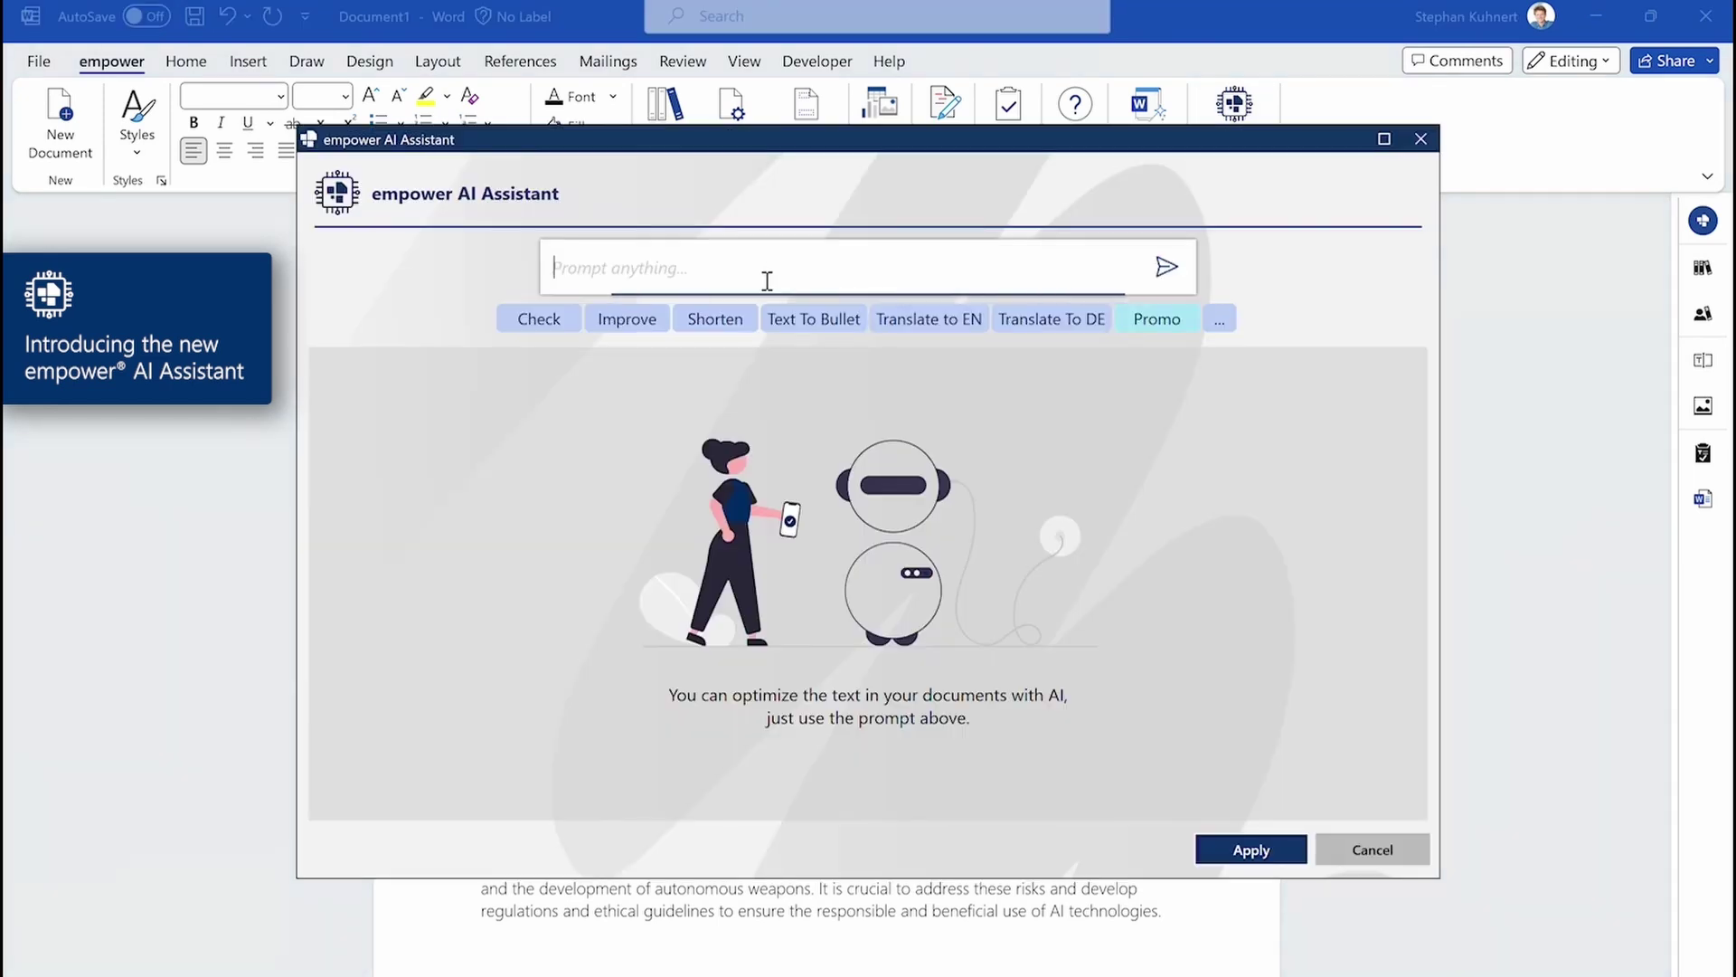
type("Create a h")
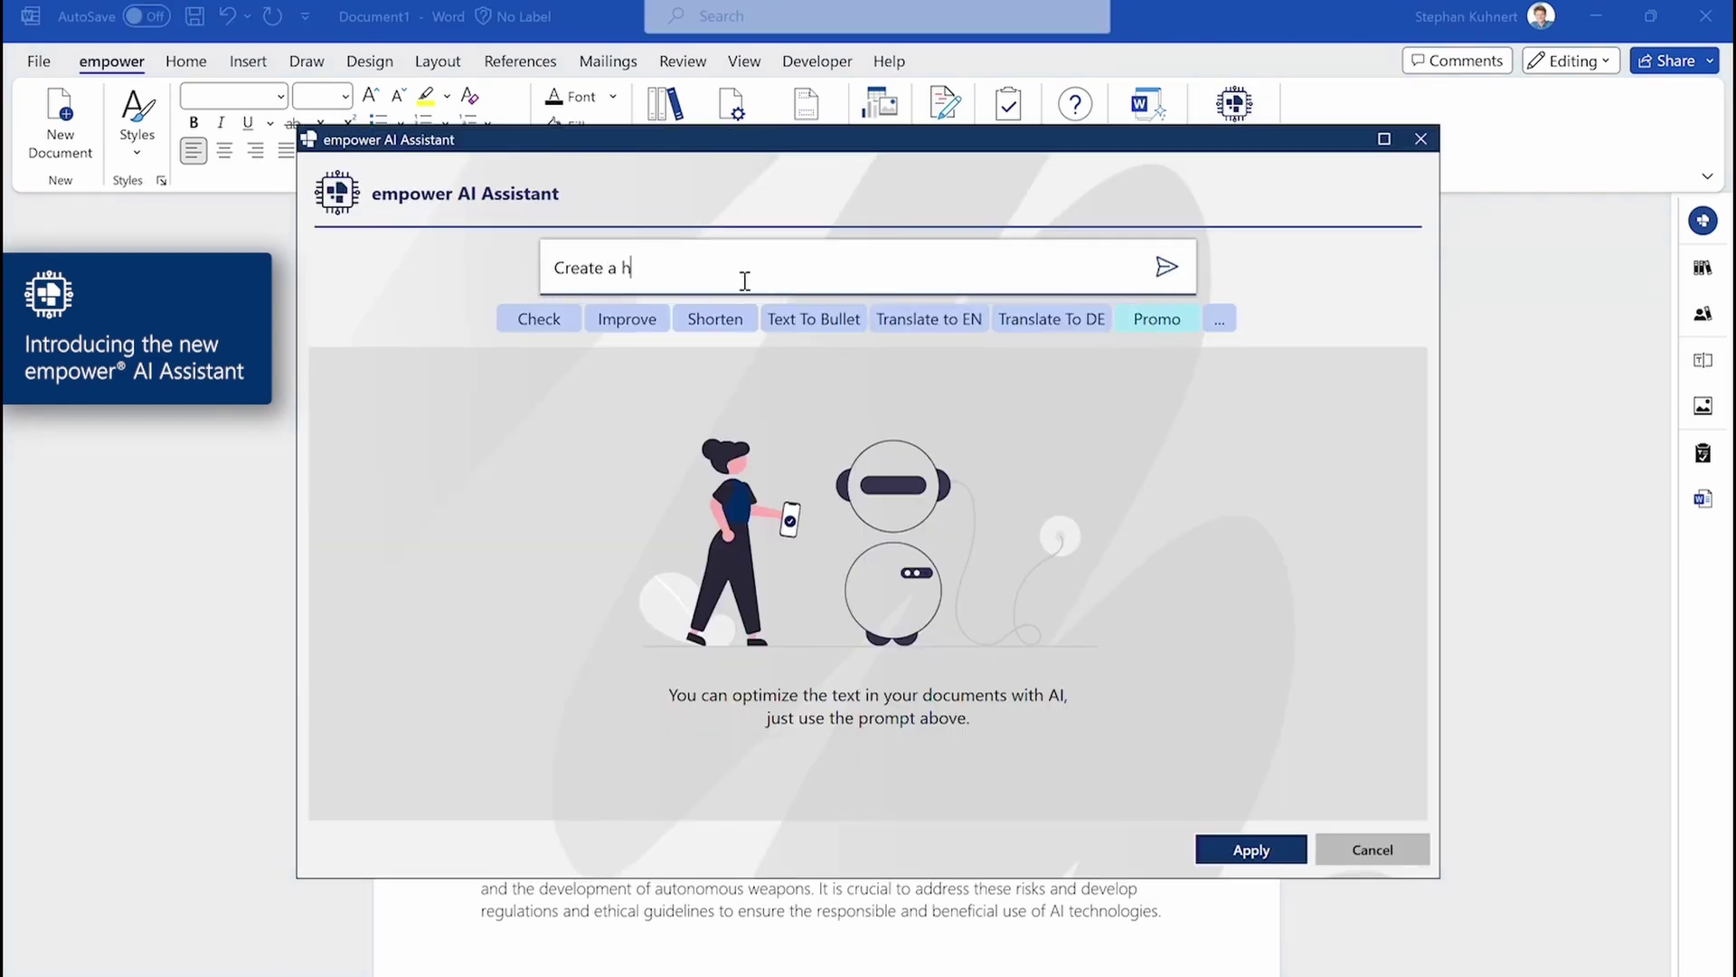
type("eadline for this")
type(" text:")
key("ctrl+v")
key("Return")
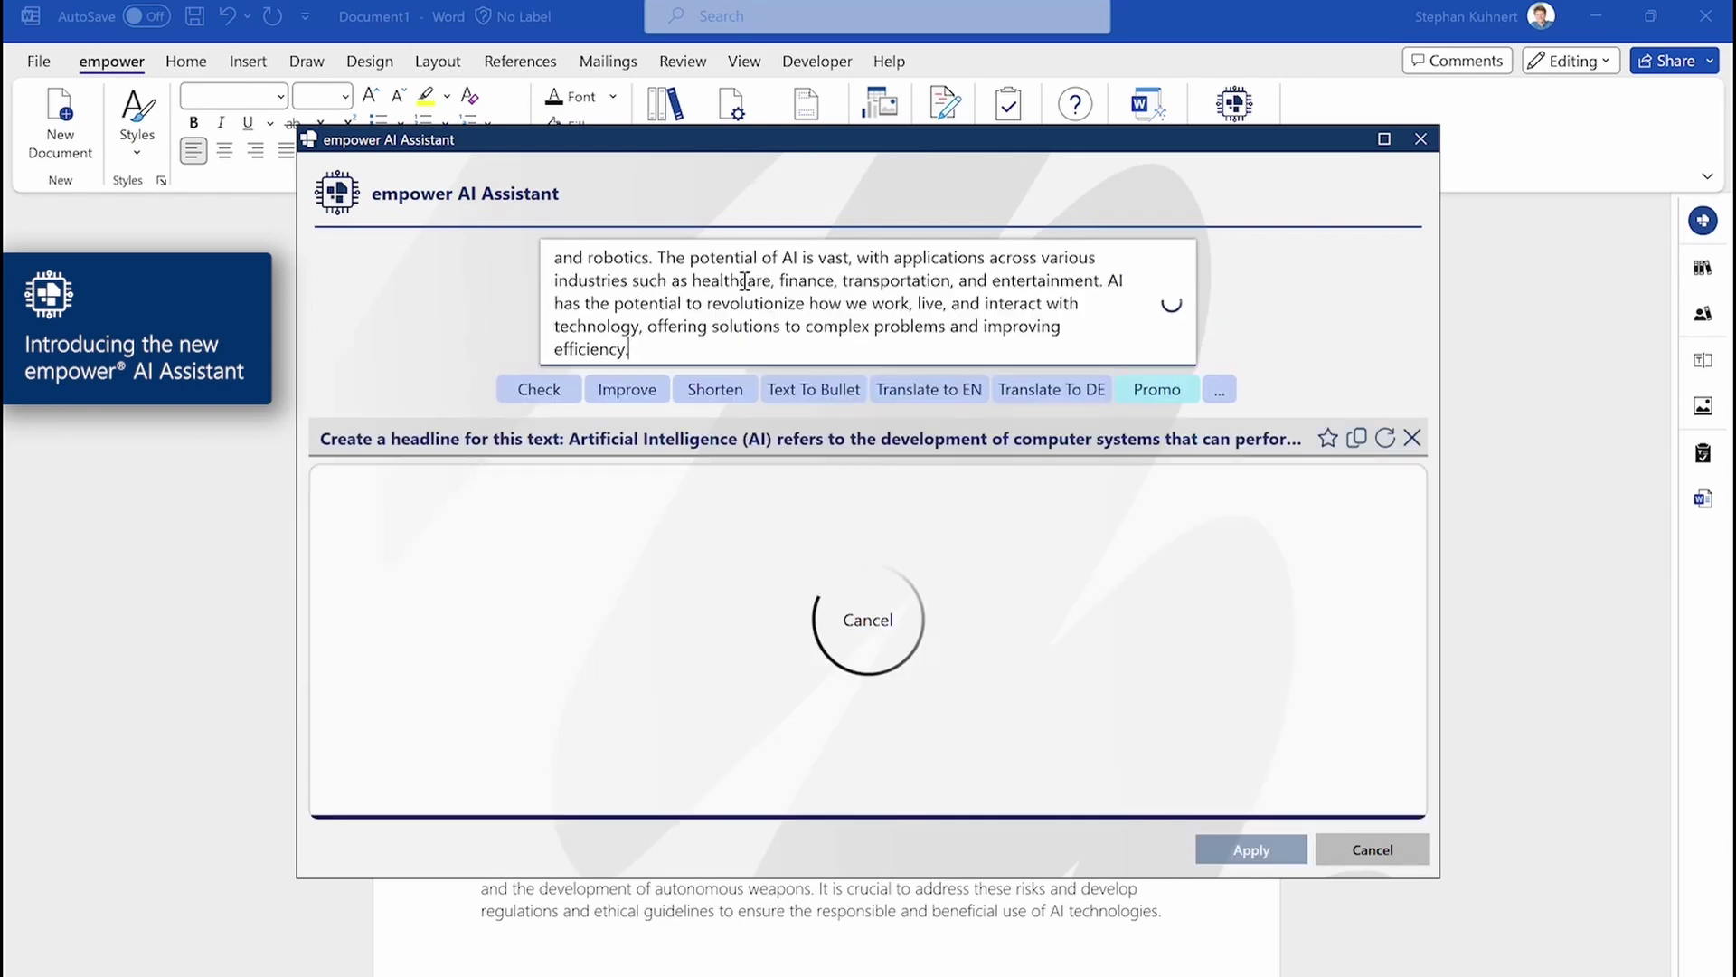
left_click(1267, 847)
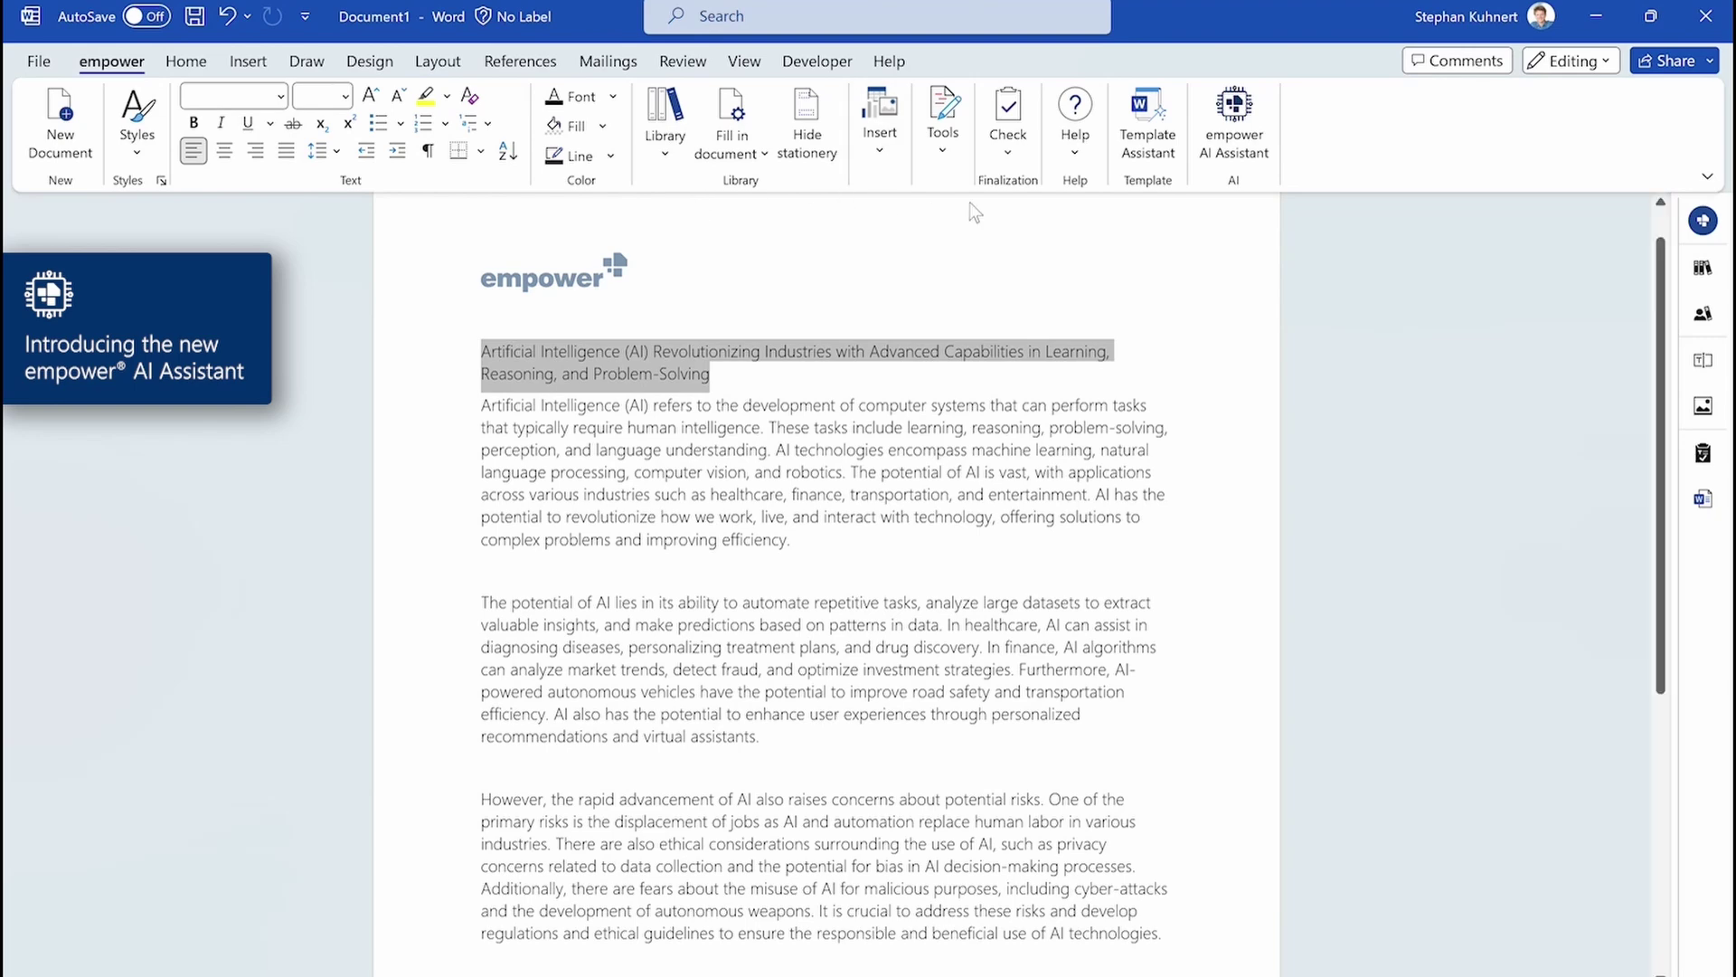
Step: Apply a heading style to the headline from the Styles gallery
left_click(140, 152)
left_click(176, 203)
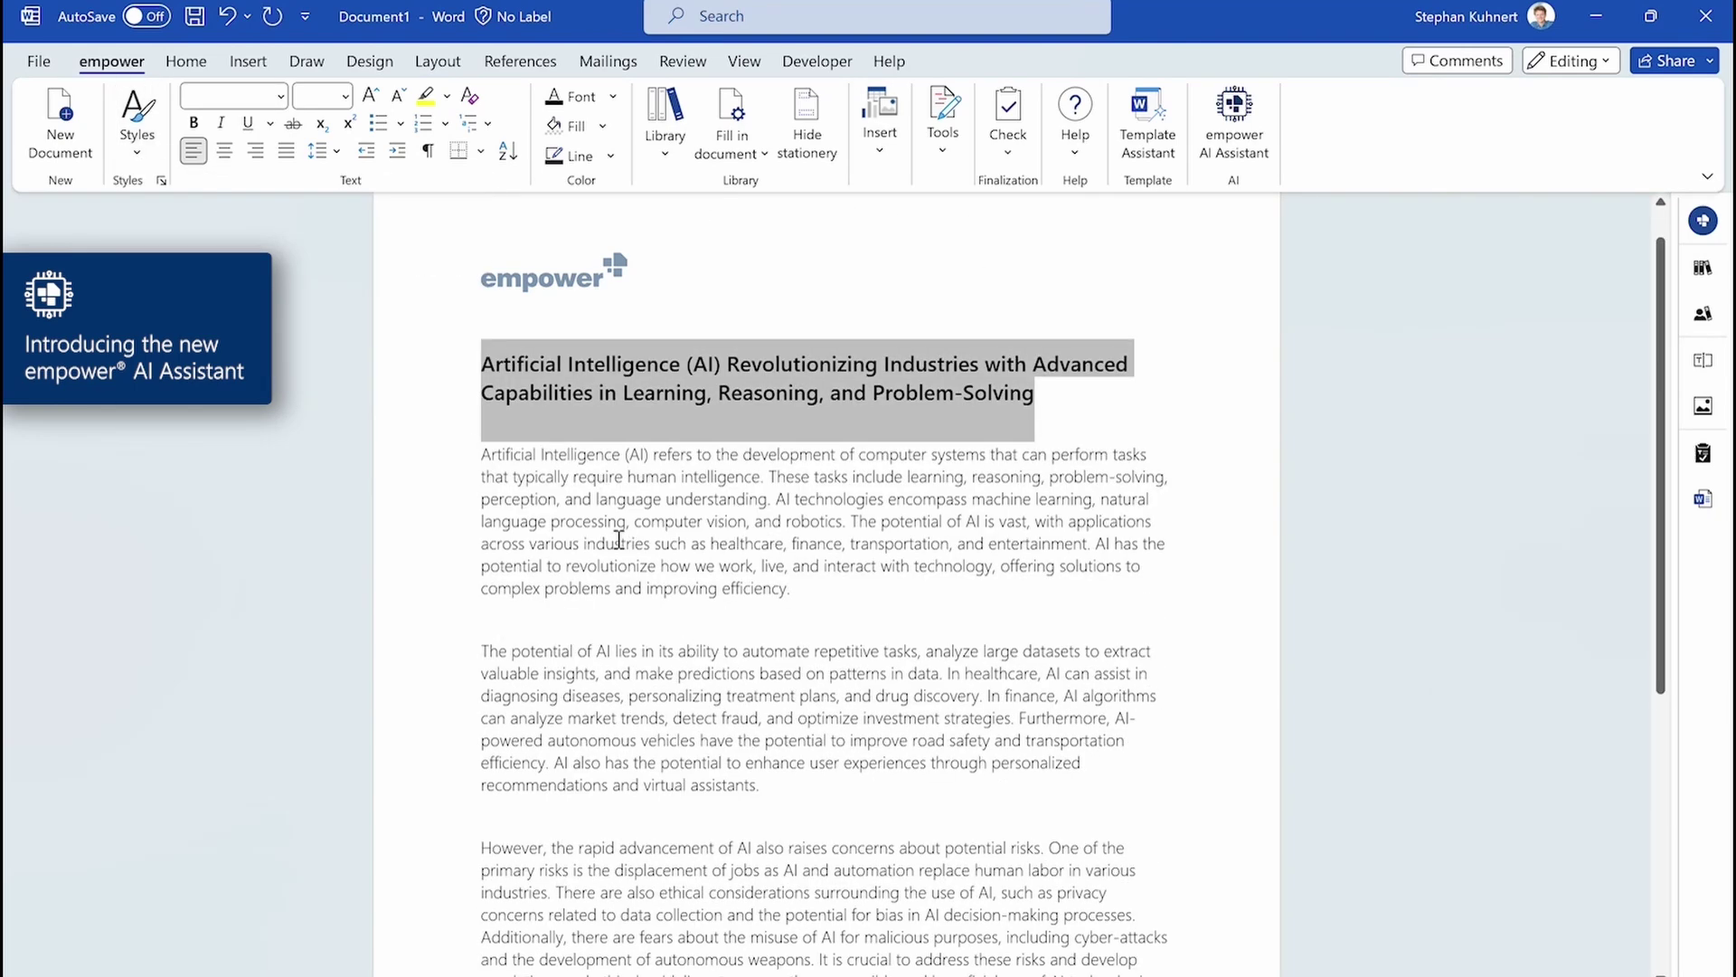
left_click(679, 587)
scroll(871, 622, "down", 2)
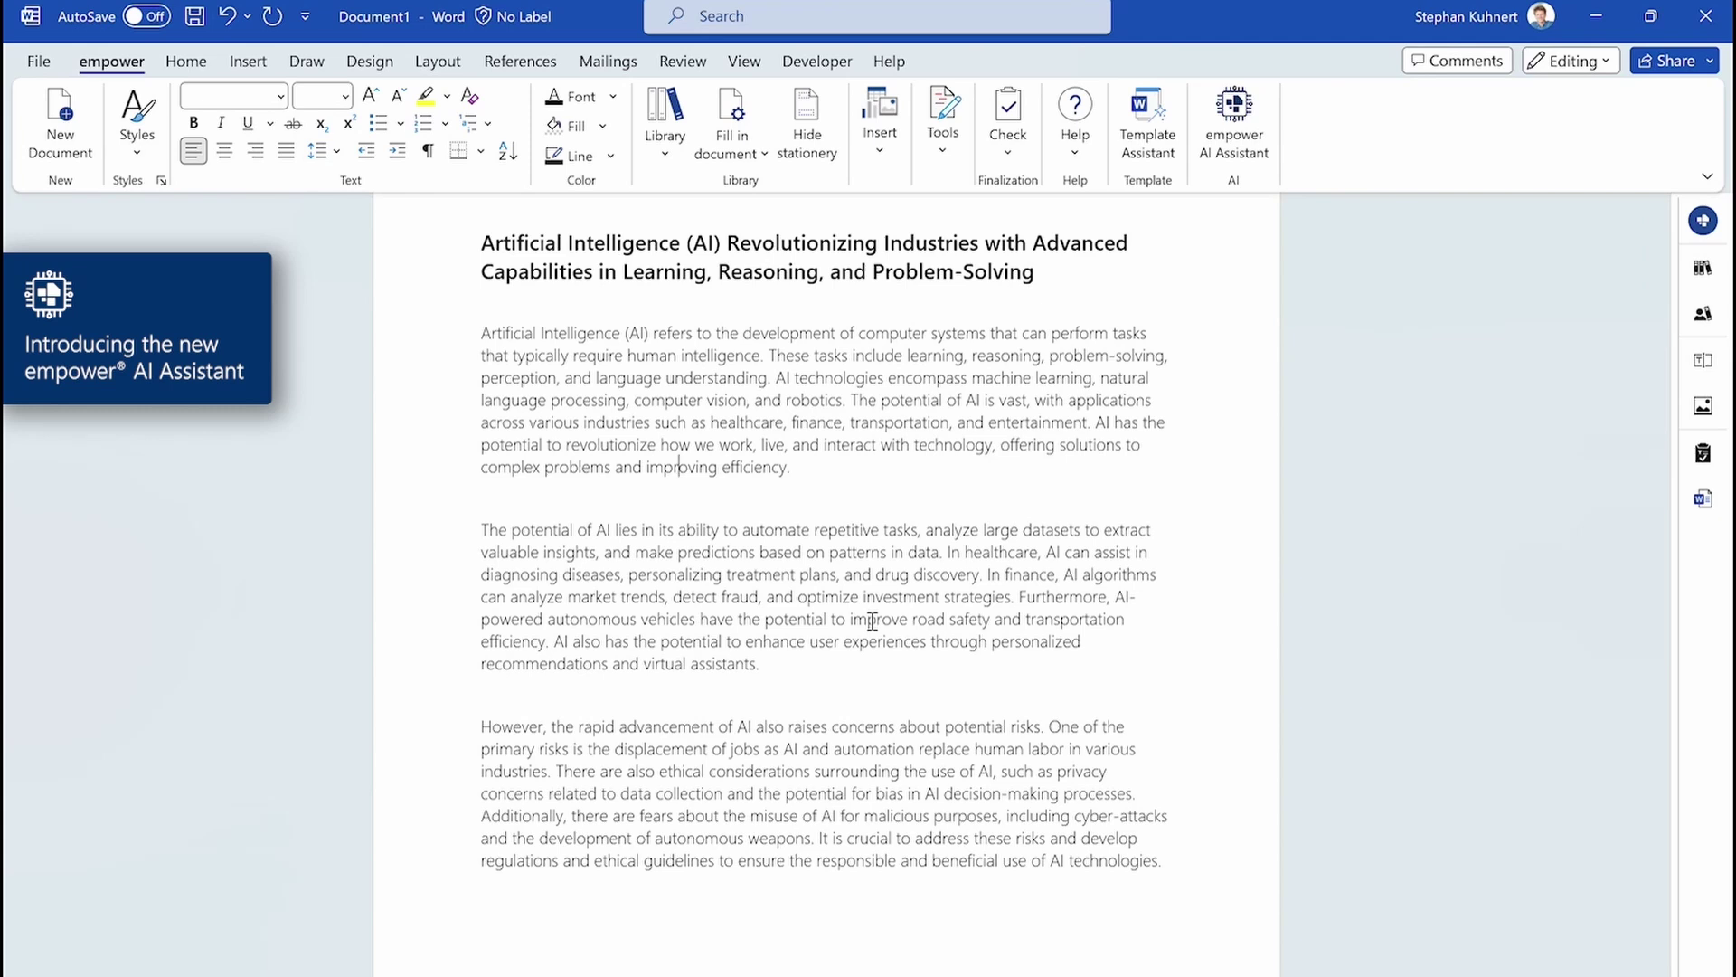
Step: Convert the third paragraph on AI risks into four dash-led bullet points
left_click_drag(1185, 860, 412, 721)
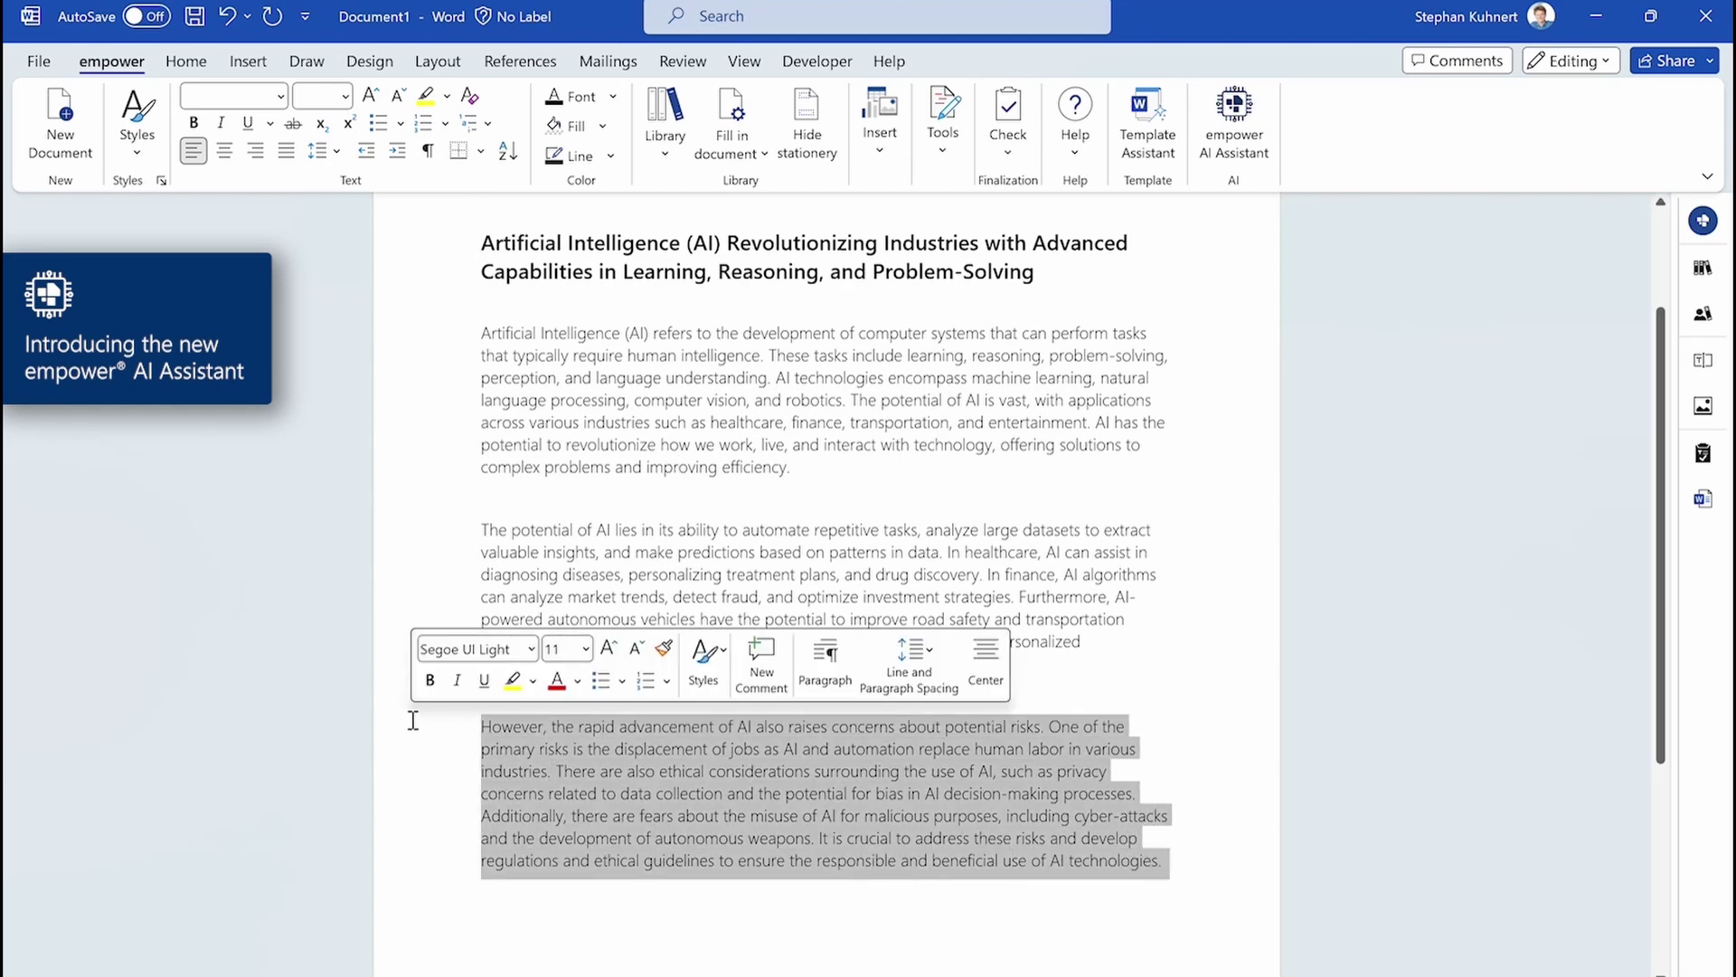
key("ctrl+k")
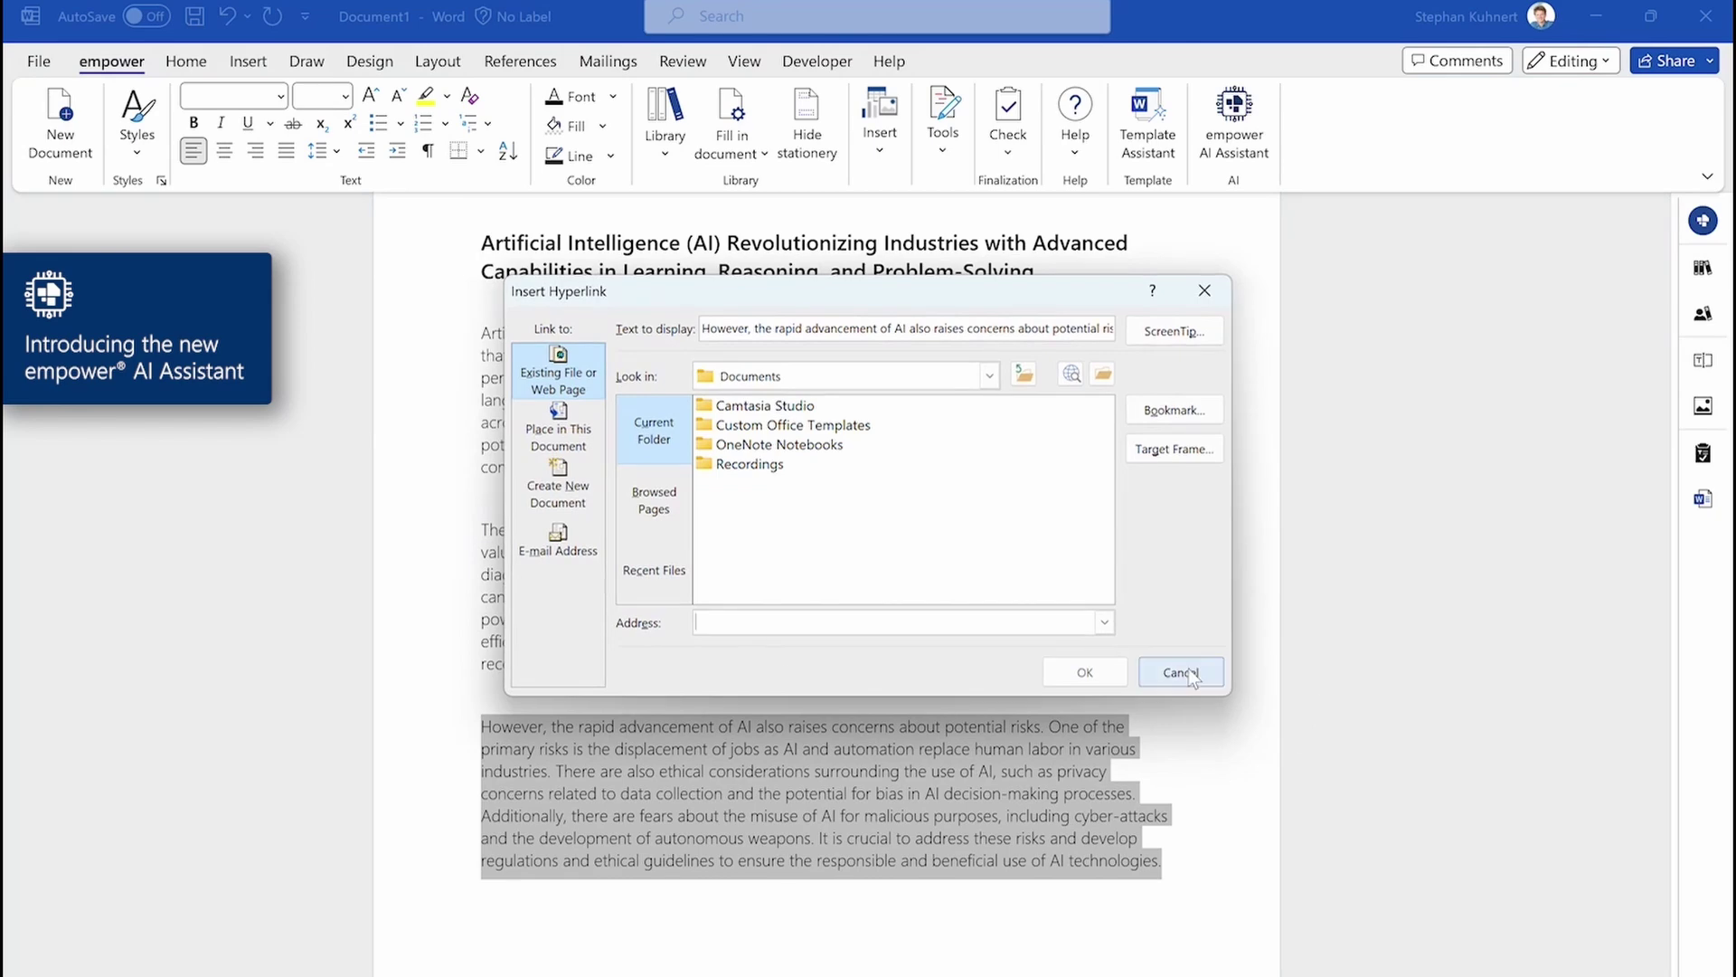
left_click(1181, 669)
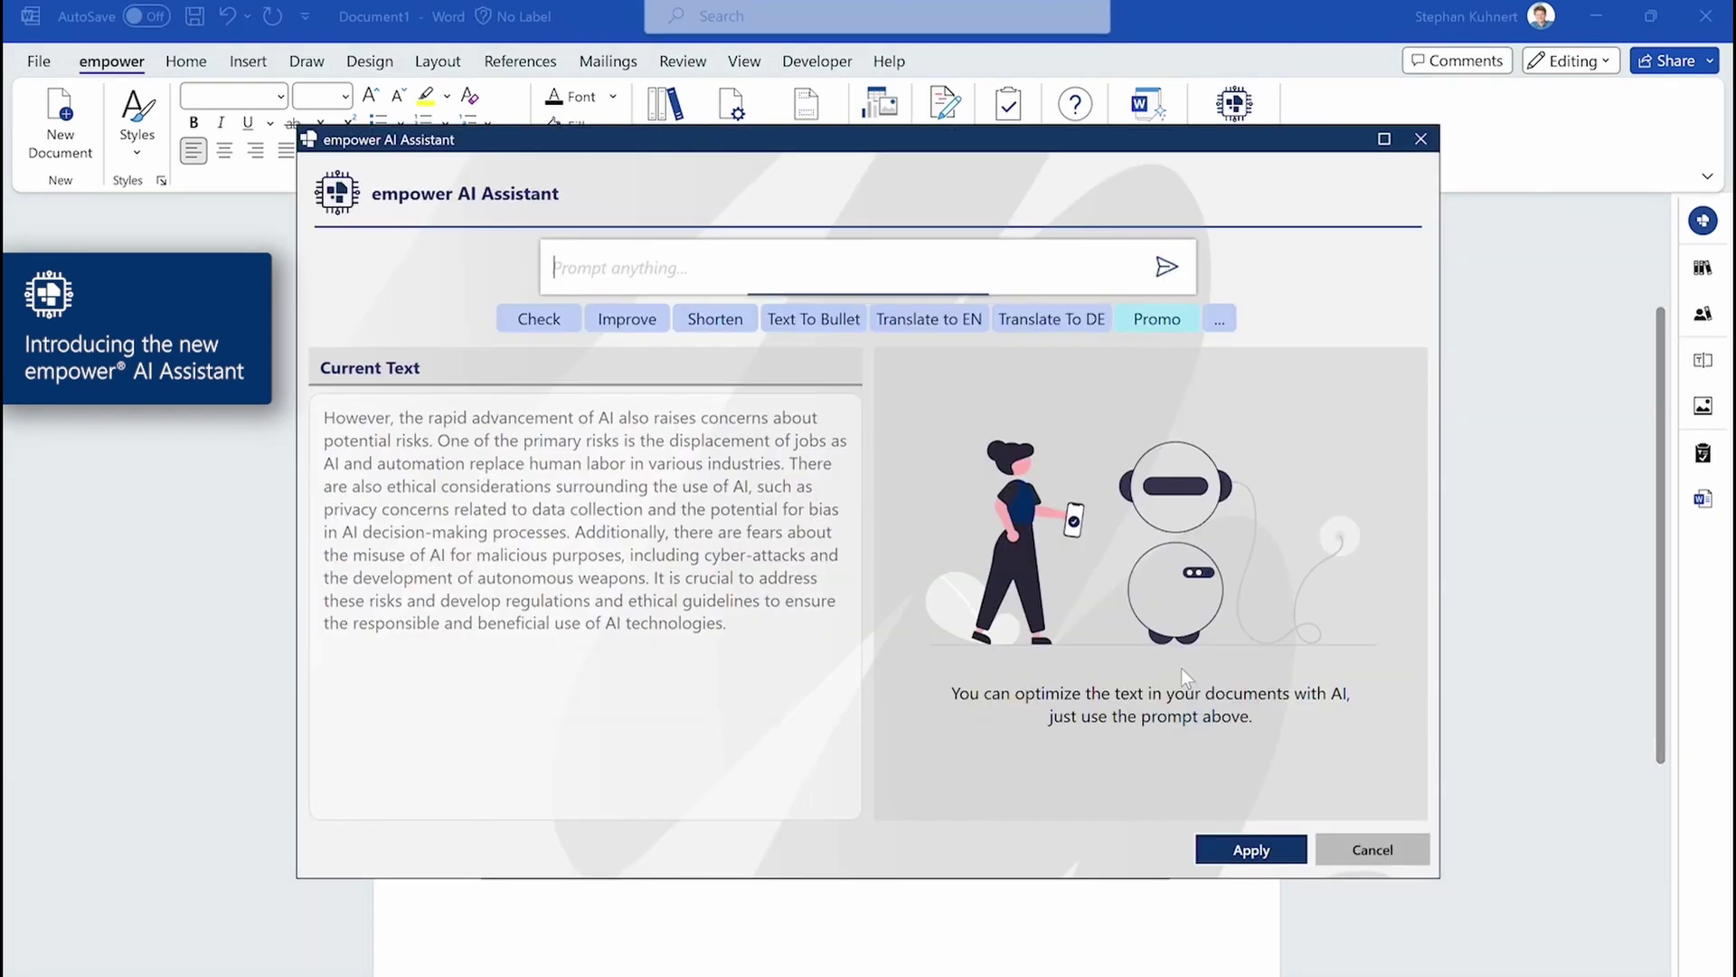
left_click(814, 319)
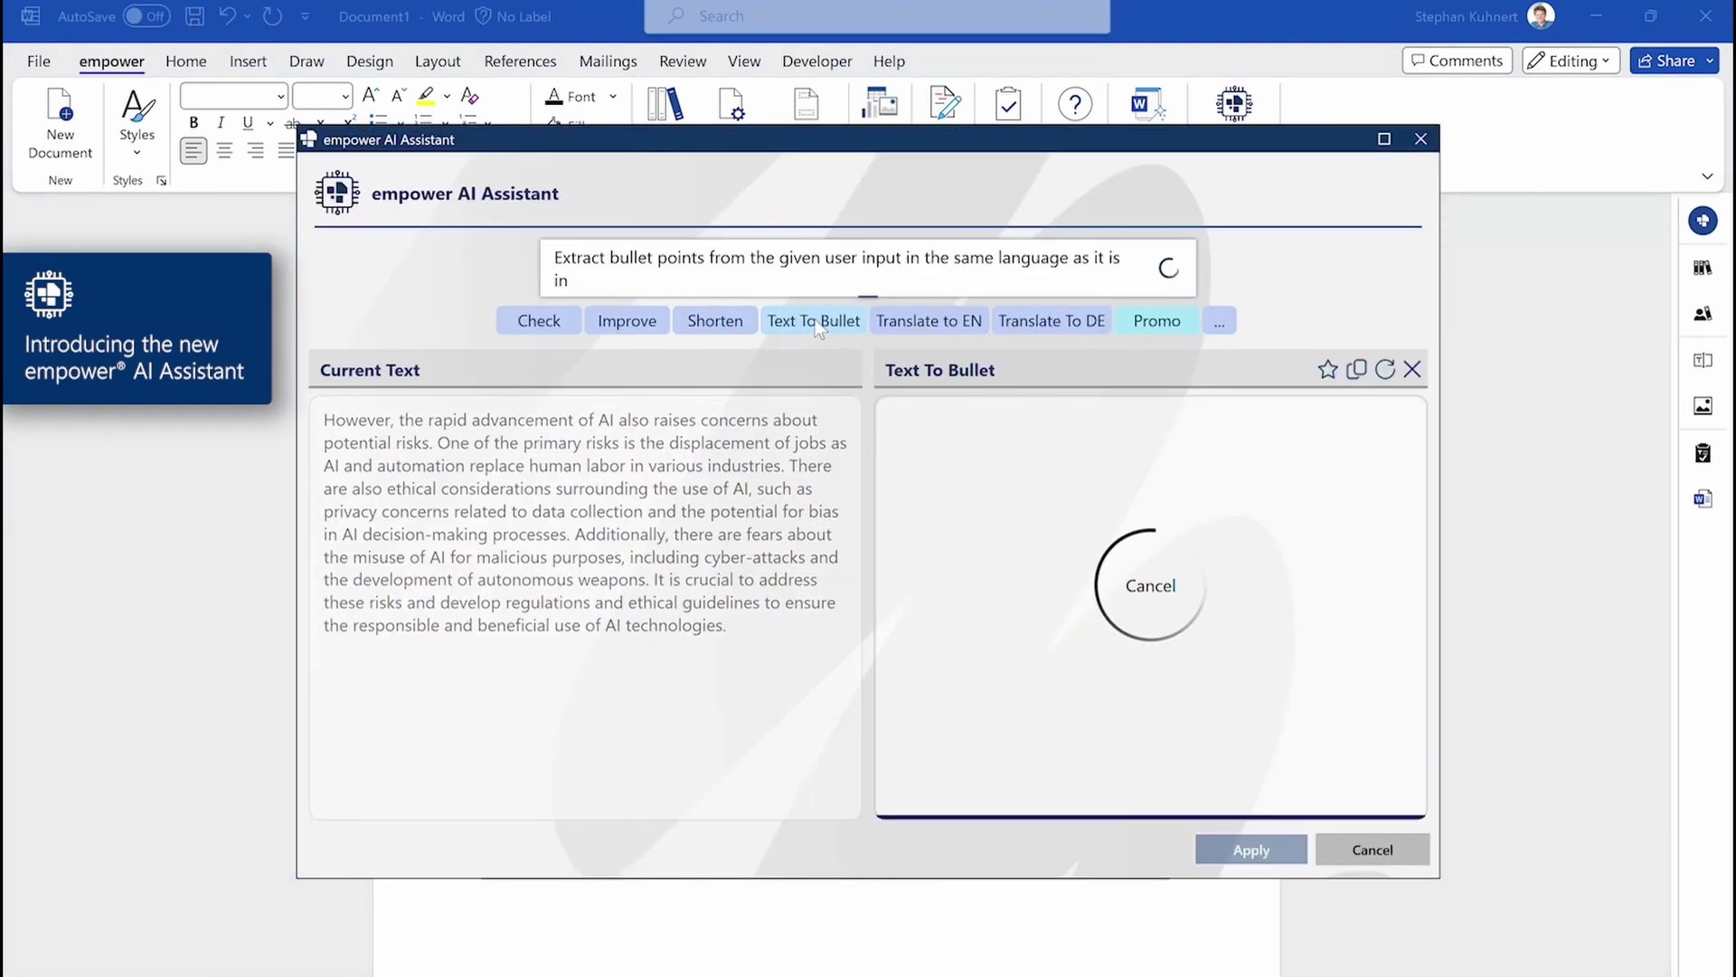
left_click(1199, 846)
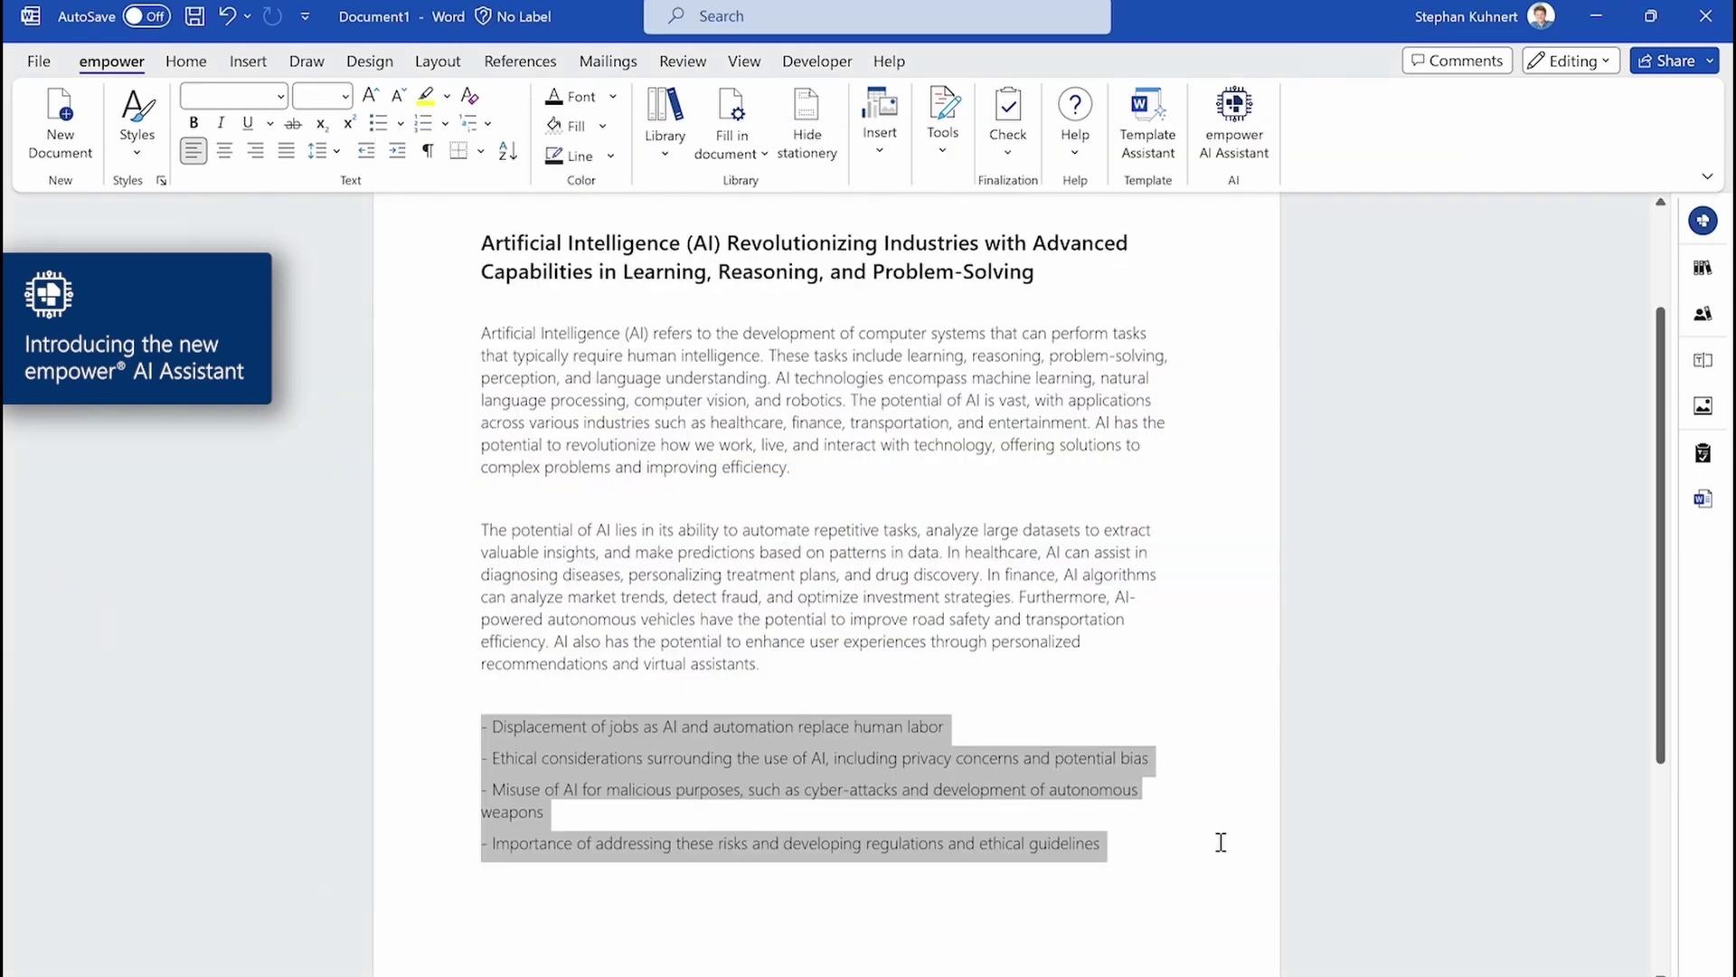
left_click(1124, 879)
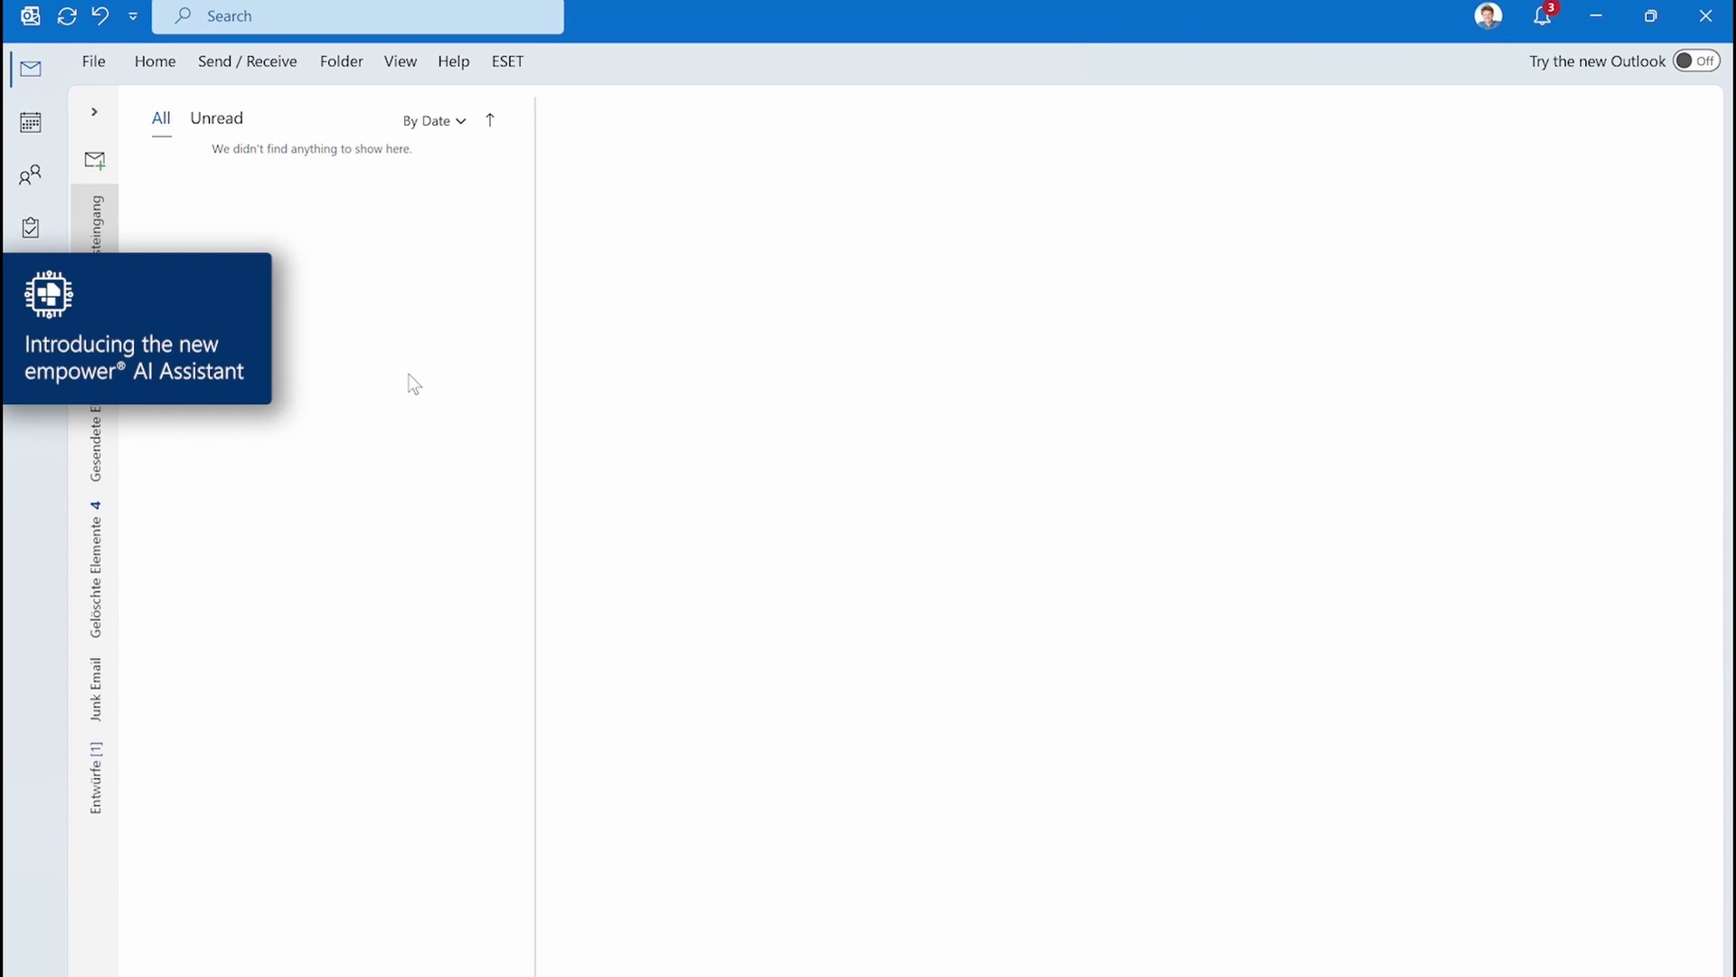
Step: Draft a new email proposing a 30-minute meeting next Friday at 11am EST, selecting its suggested subject
key("ctrl+n")
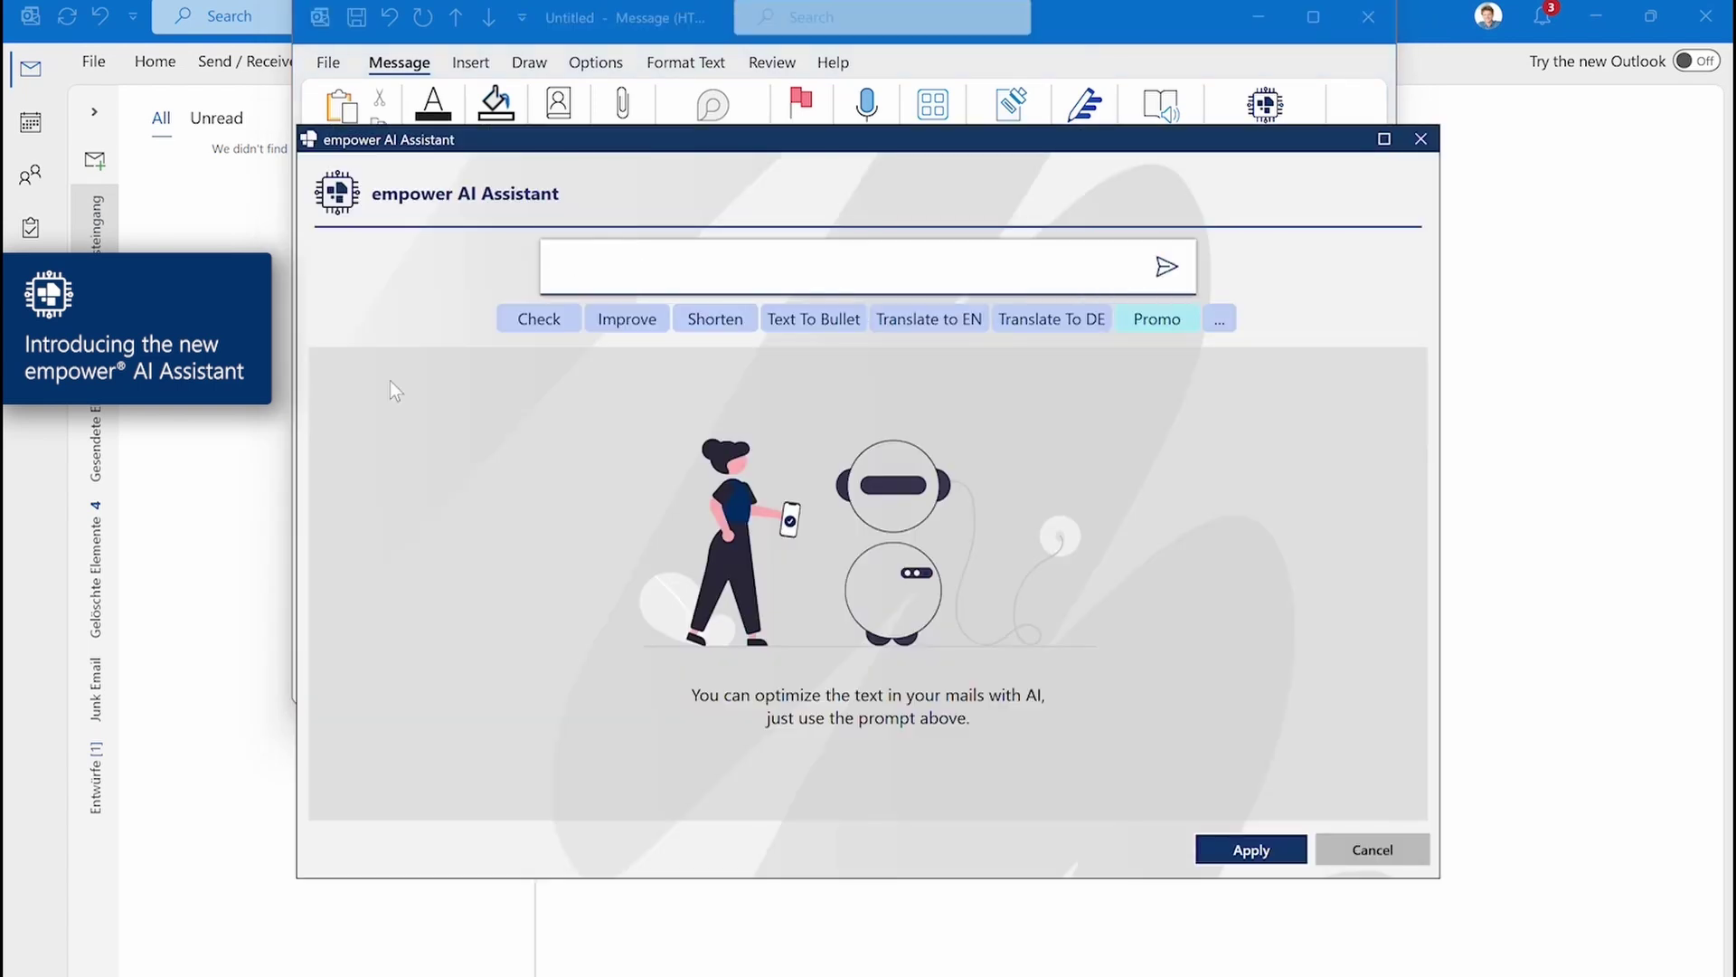
type("Draft an")
type(" email suggesting")
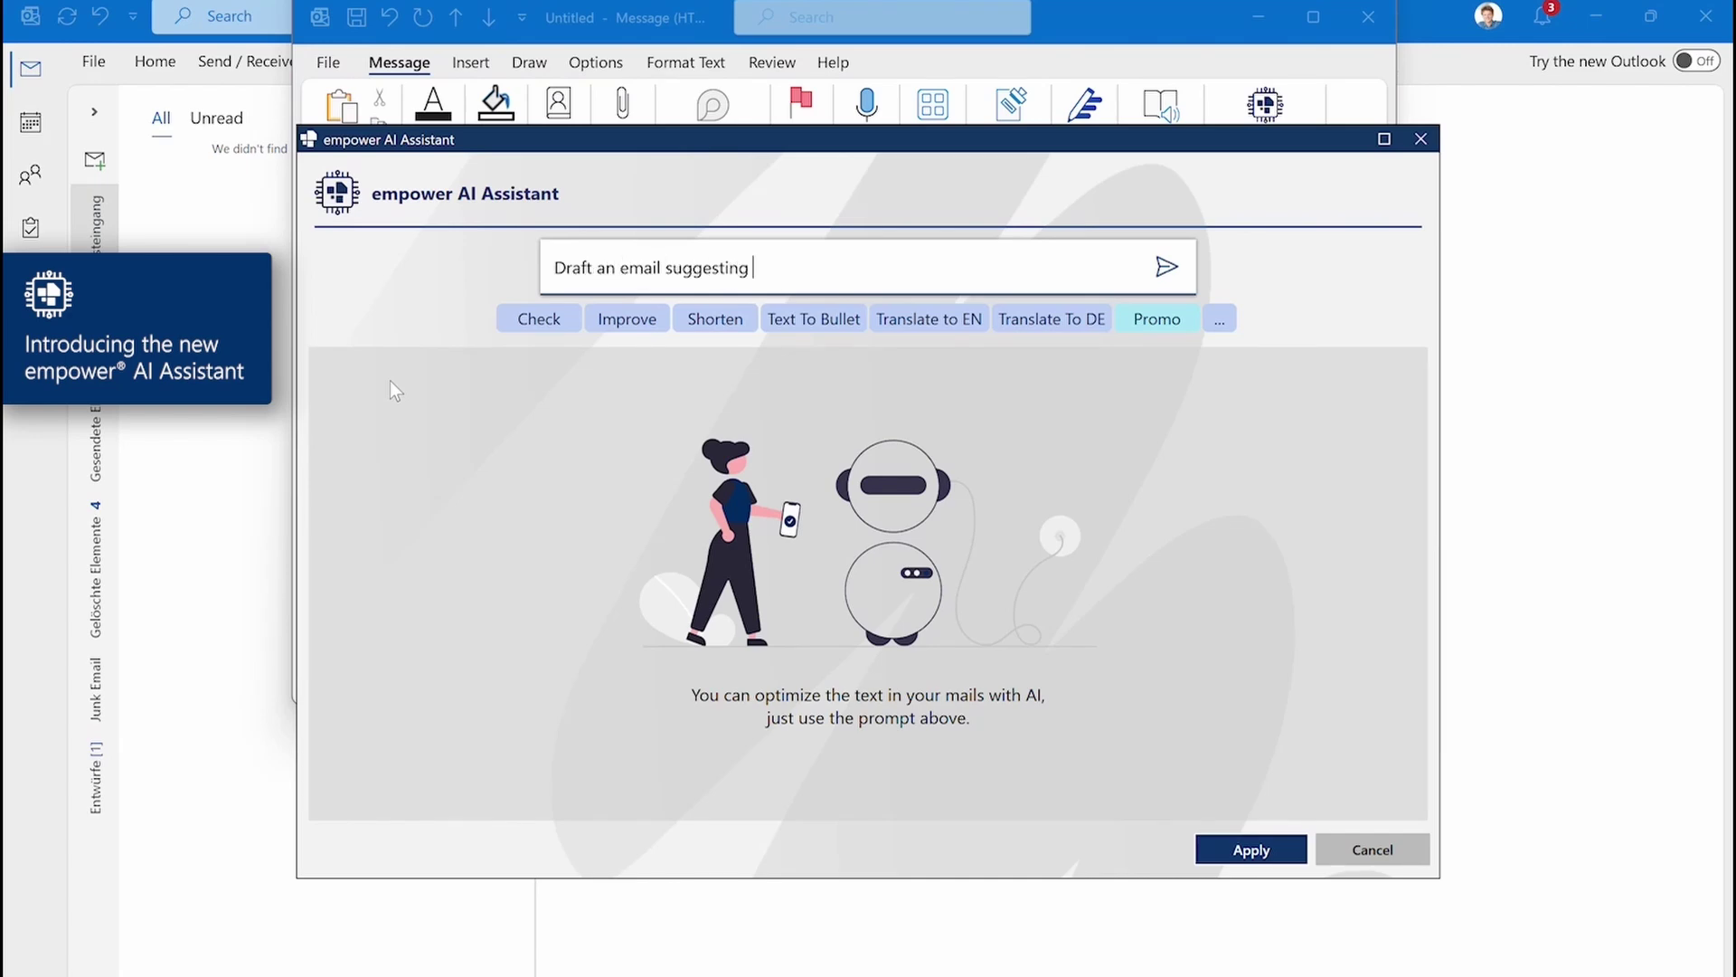
type(" a 30 minute meeting")
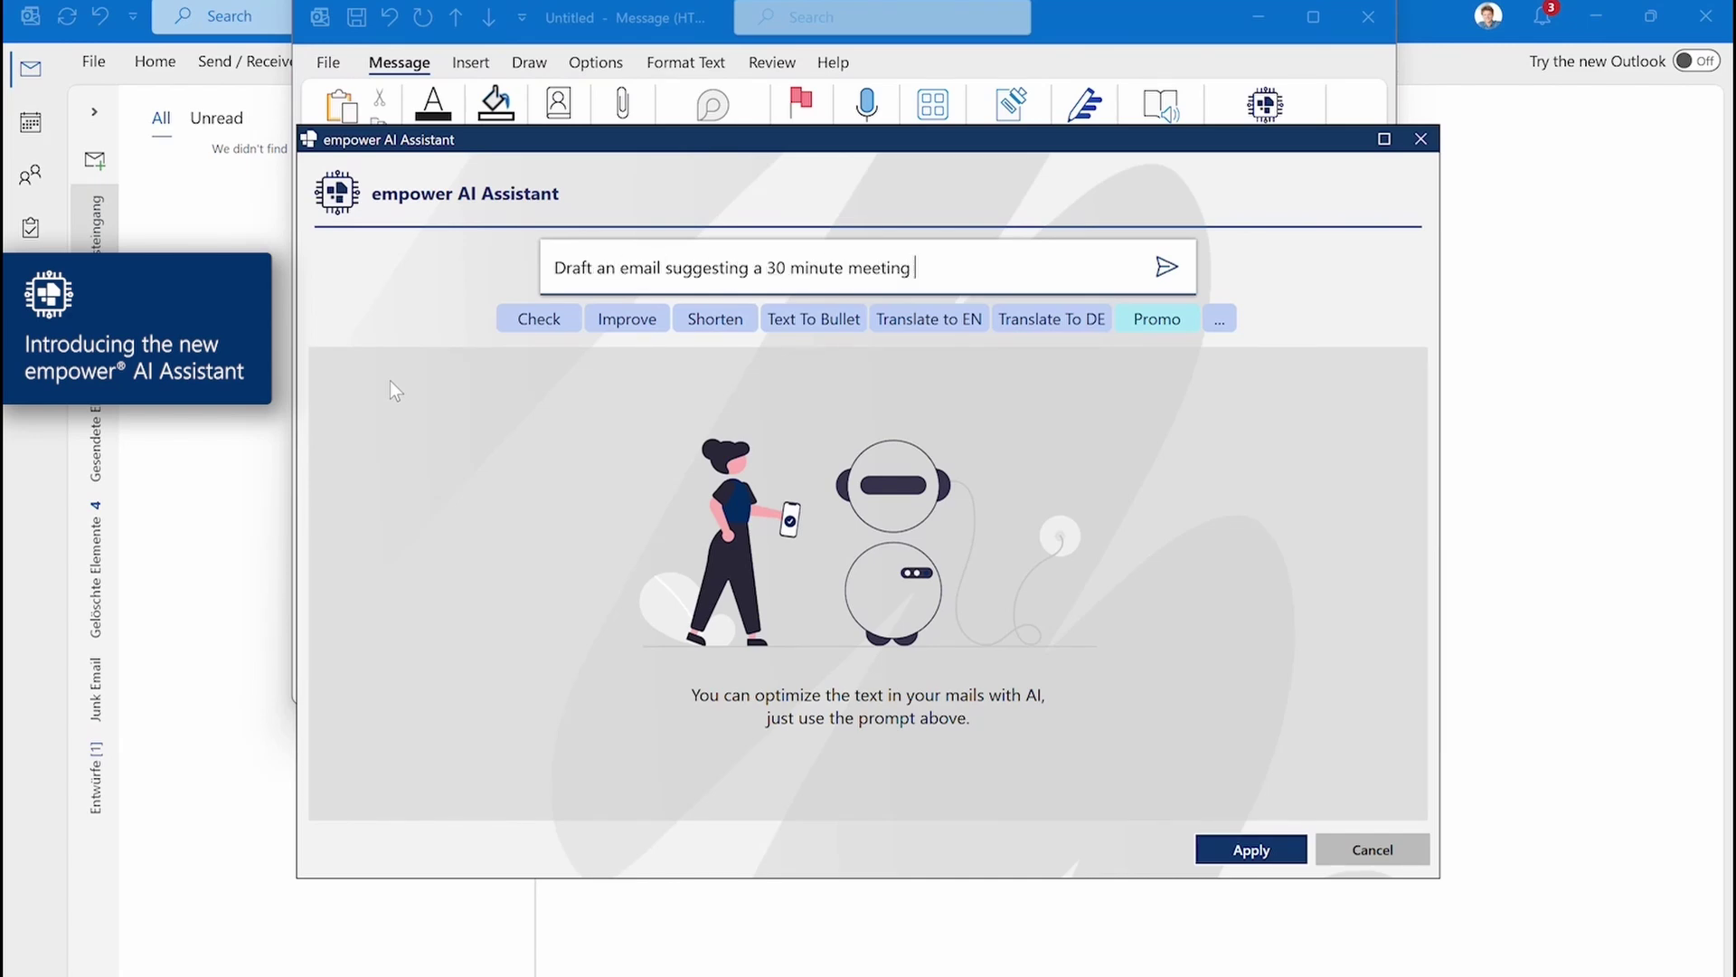
type(" next F")
key("BackSpace")
type("Friday")
type(" at 11am ")
type("EST")
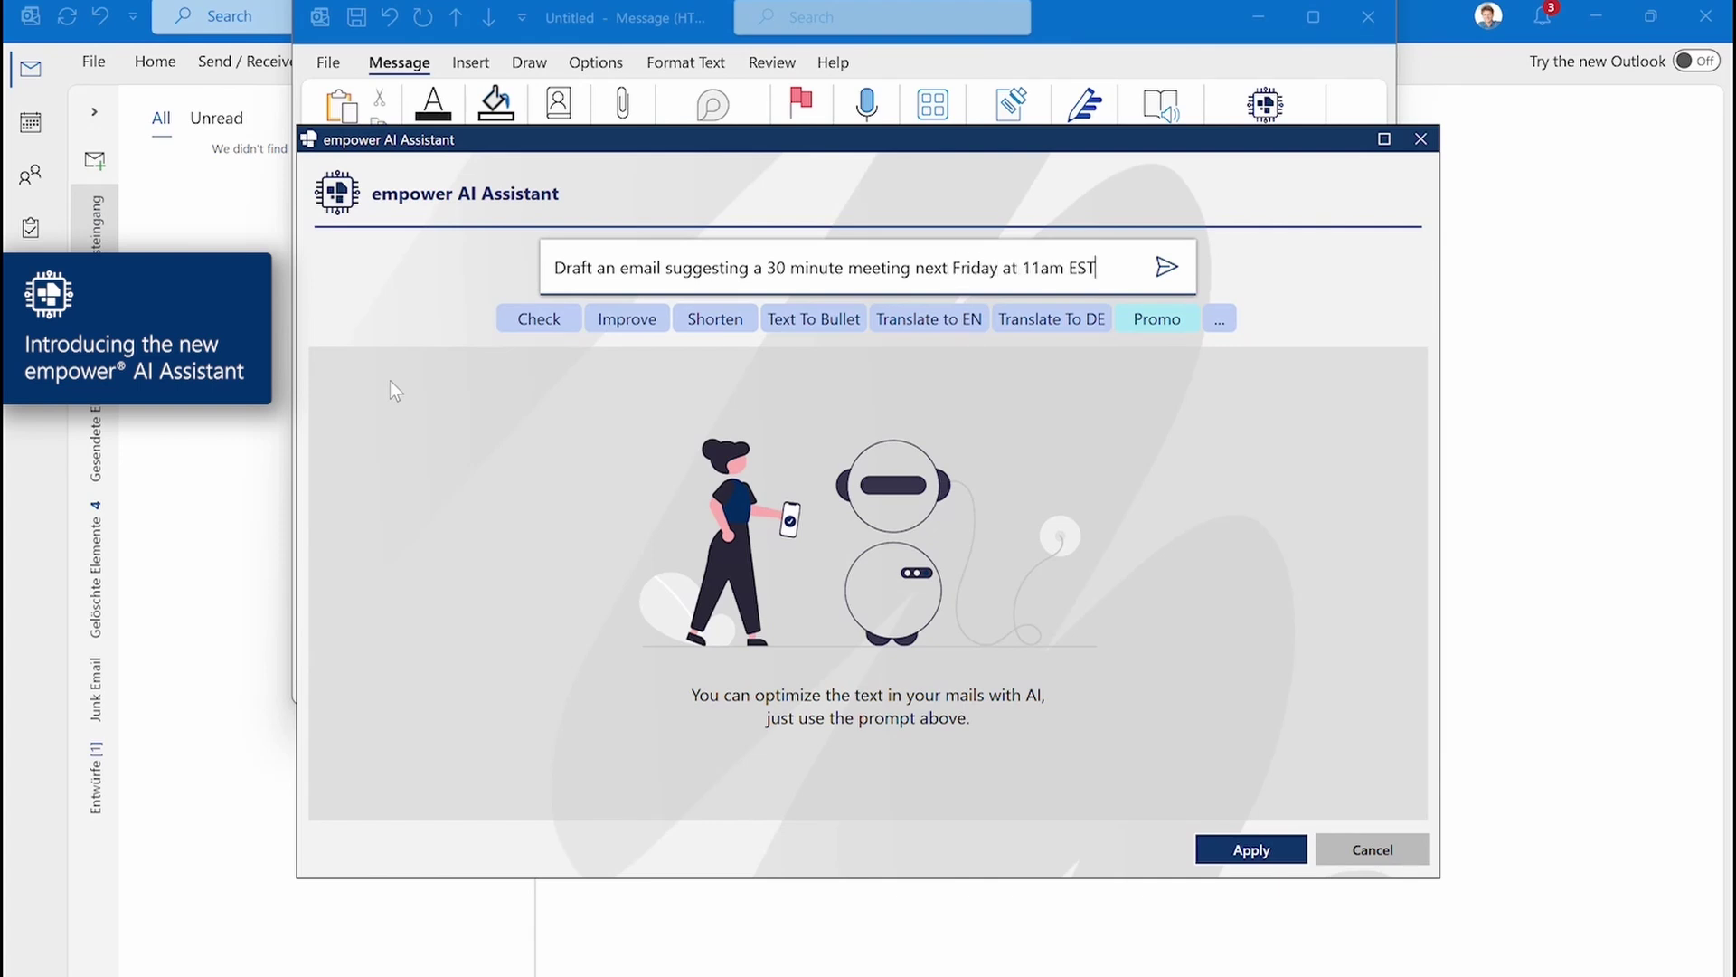
key("Return")
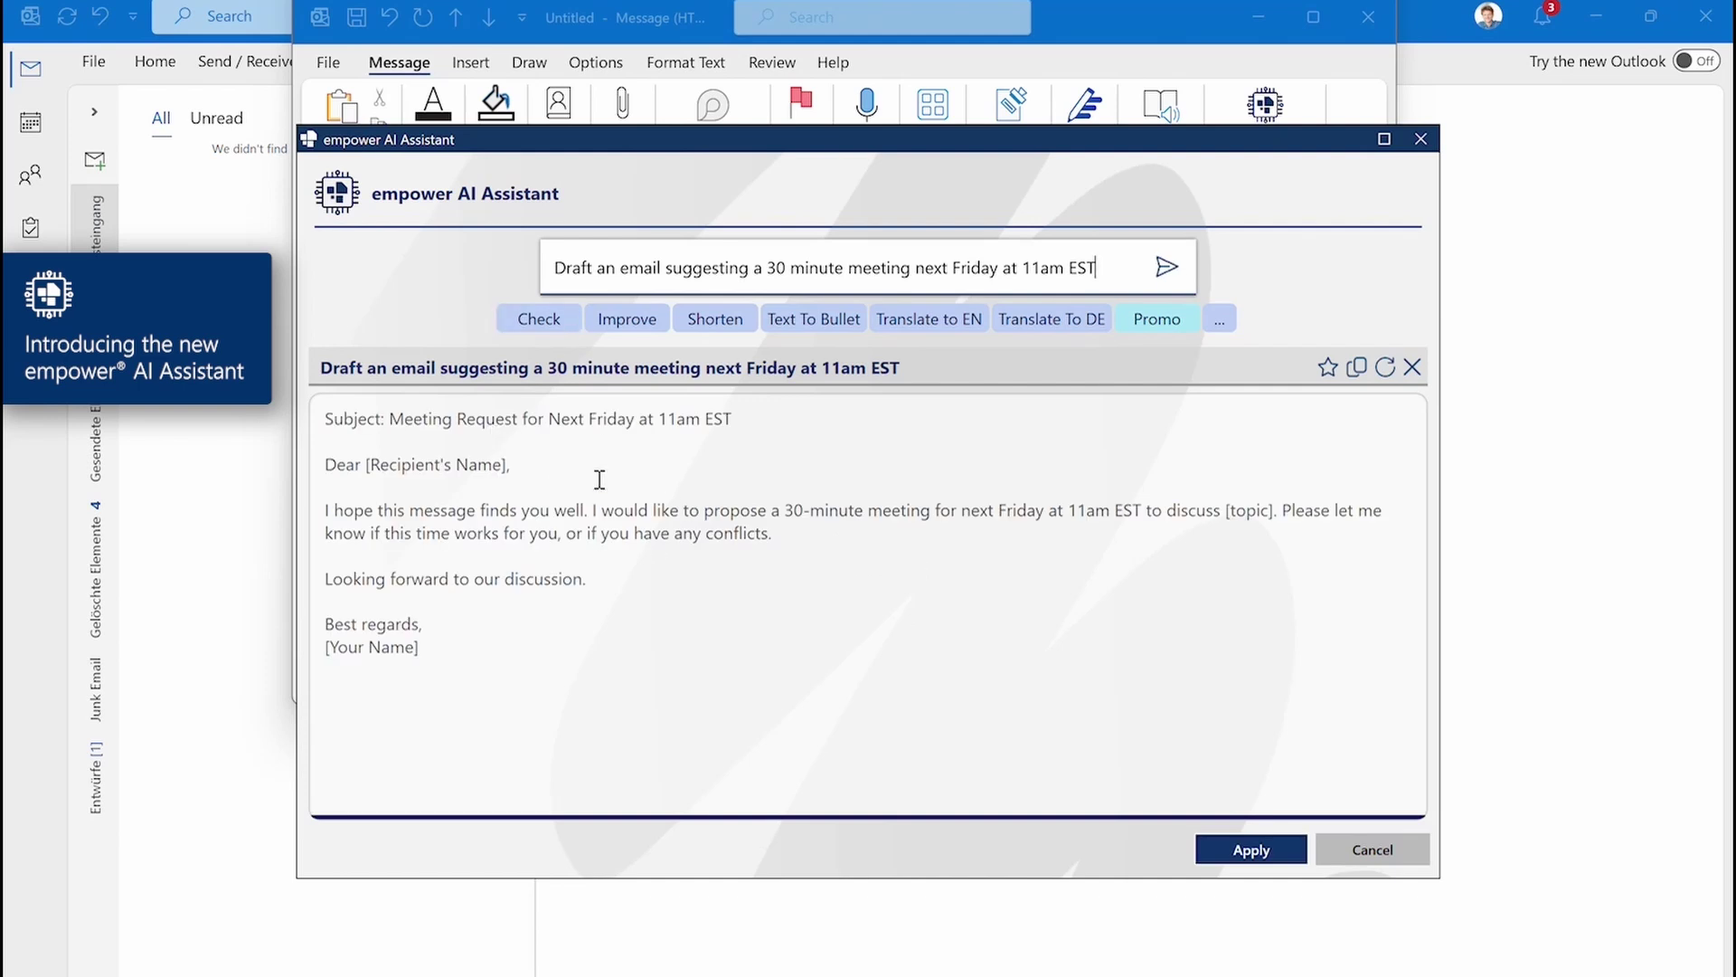
left_click(1250, 852)
left_click(515, 445)
mouse_move(757, 389)
left_mouse_down()
mouse_move(381, 386)
mouse_move(576, 330)
left_mouse_up()
Step: Move the suggested subject into the Subject field and delete the body's Subject line
left_click_drag(497, 392, 318, 389)
key("BackSpace")
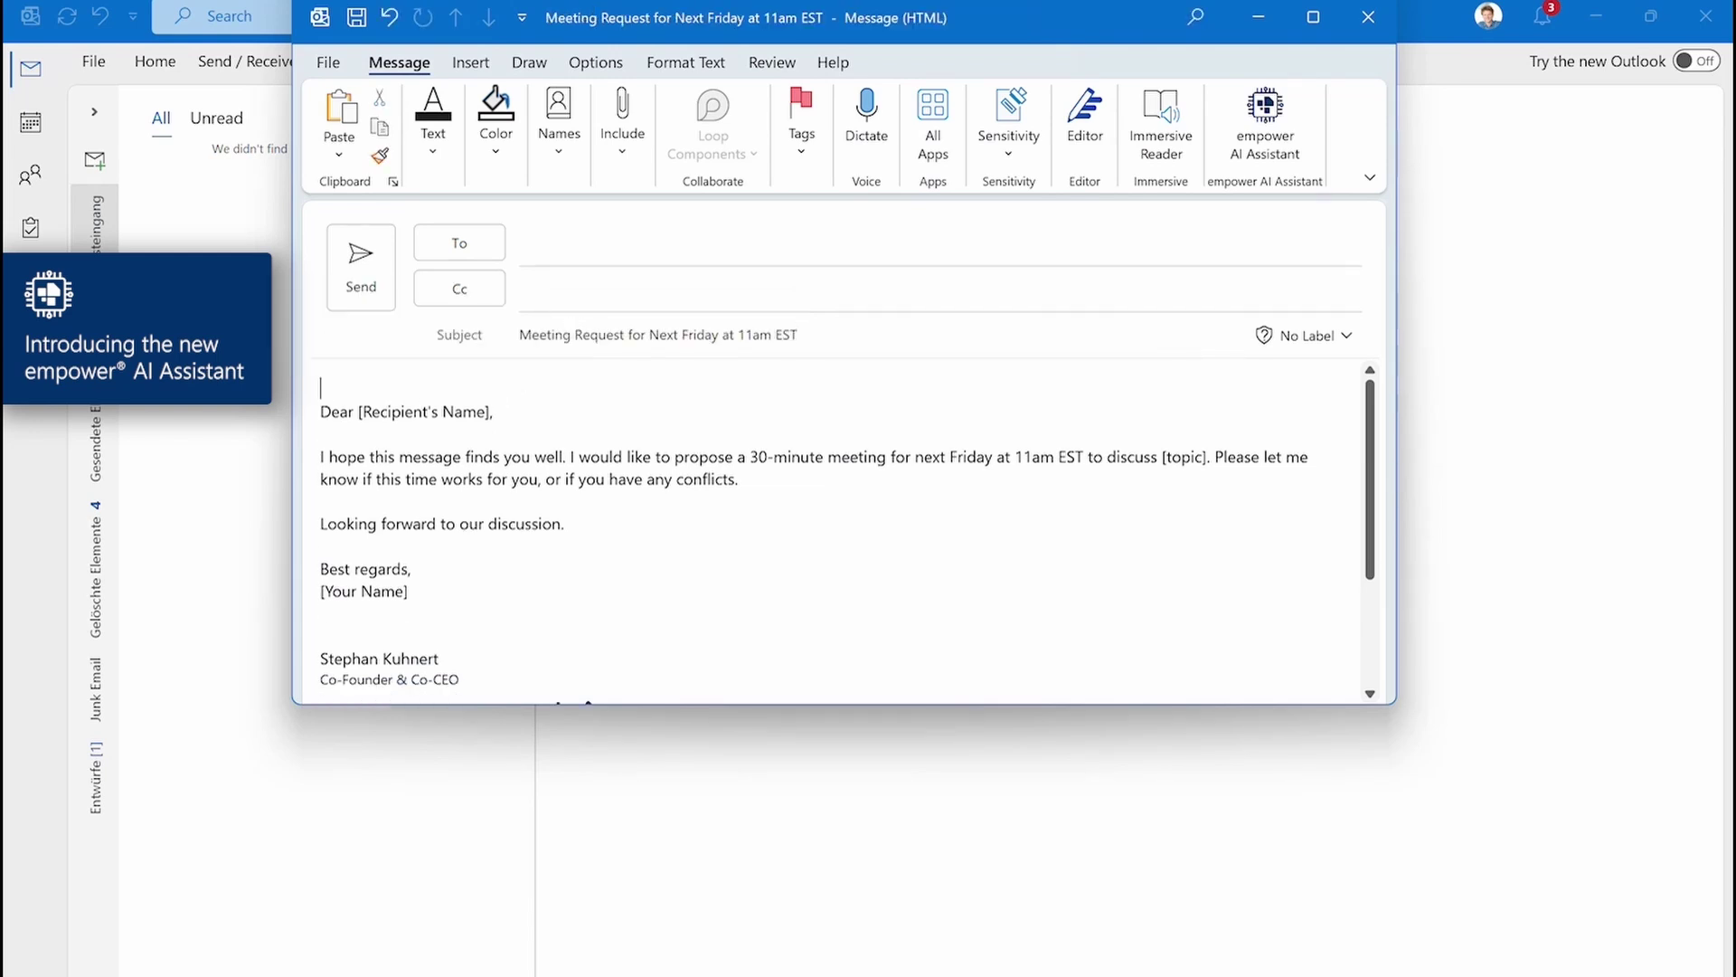
key("Down")
Step: Replace the recipient name and topic placeholders in the email body
key("shift+Down")
key("shift+Up")
key("shift+Down")
type("John,")
key("Return")
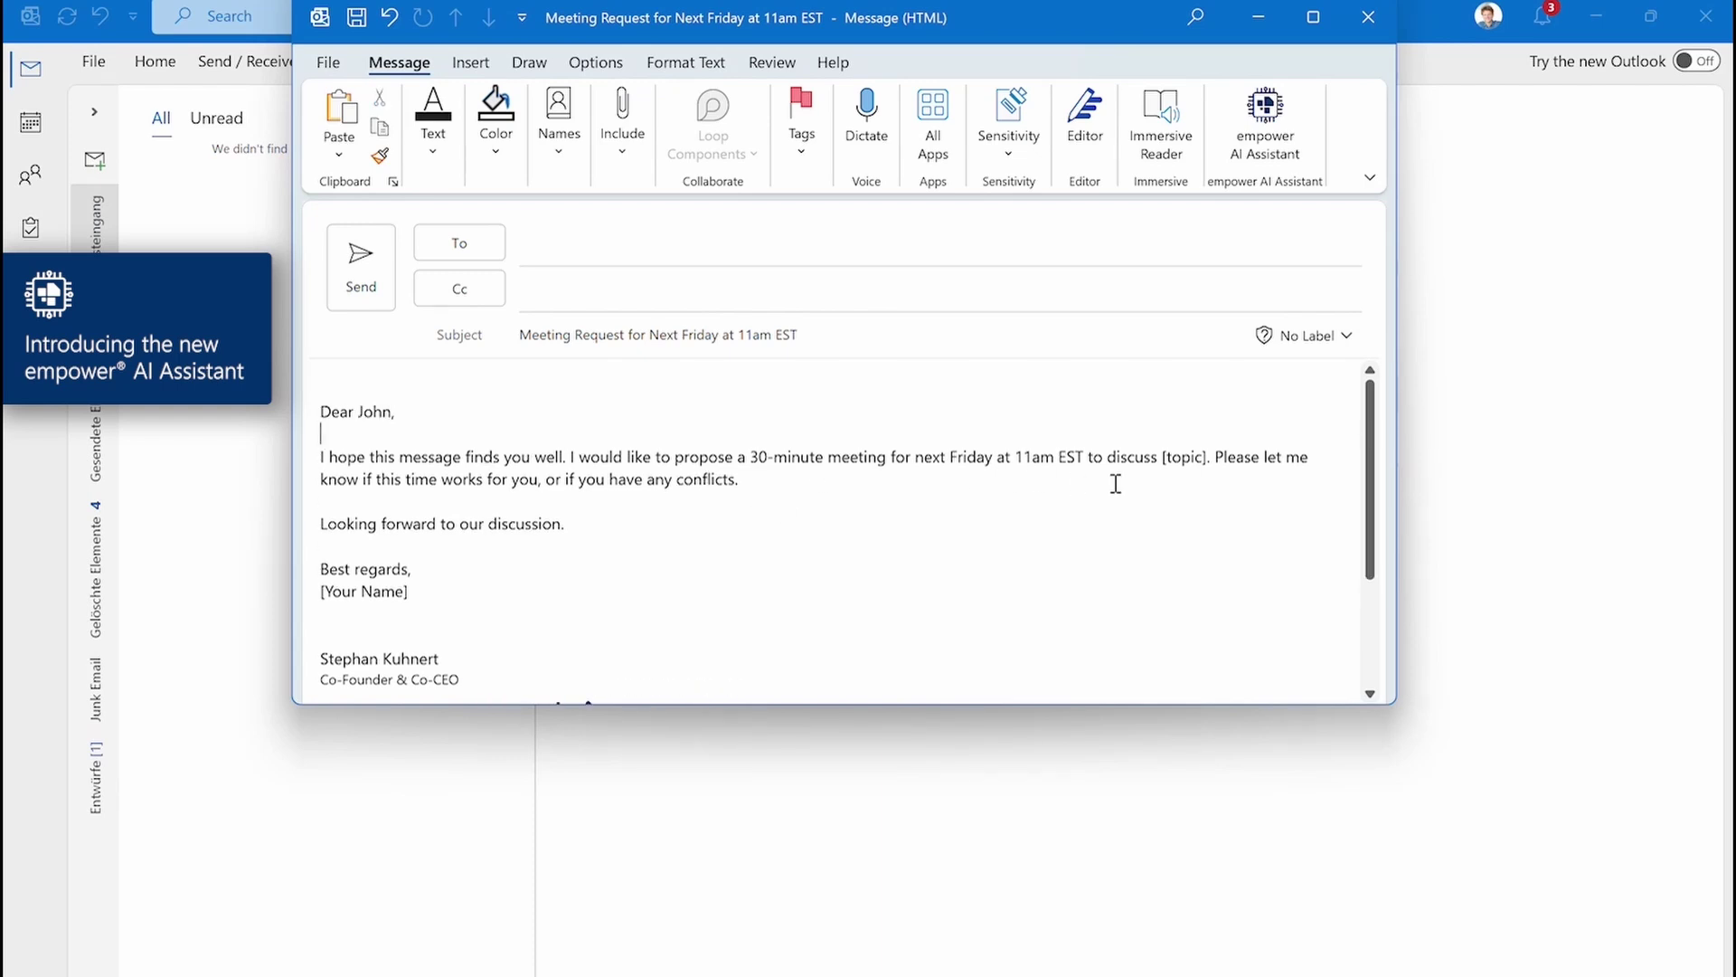
left_click(1211, 458)
key("shift+Left")
key("shift+Left")
key("shift+Left")
key("shift+Left")
key("shift+Left")
type("it")
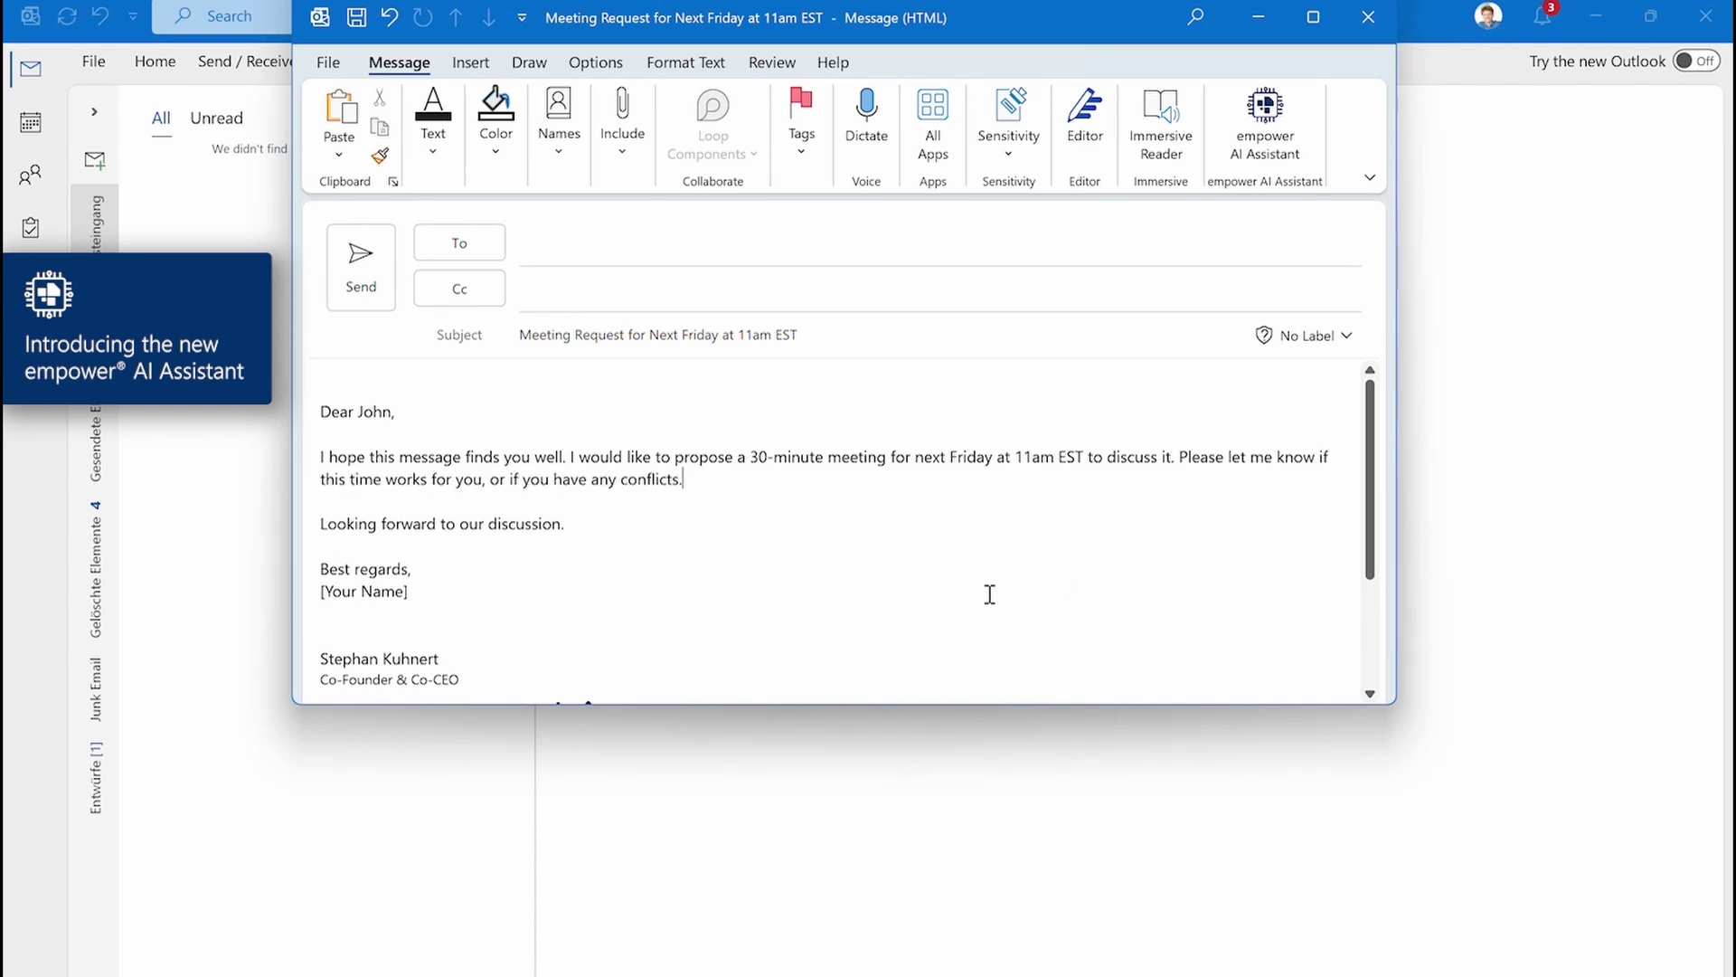
Step: Remove the [Your Name] placeholder under the sign-off and select the main paragraph
key("BackSpace")
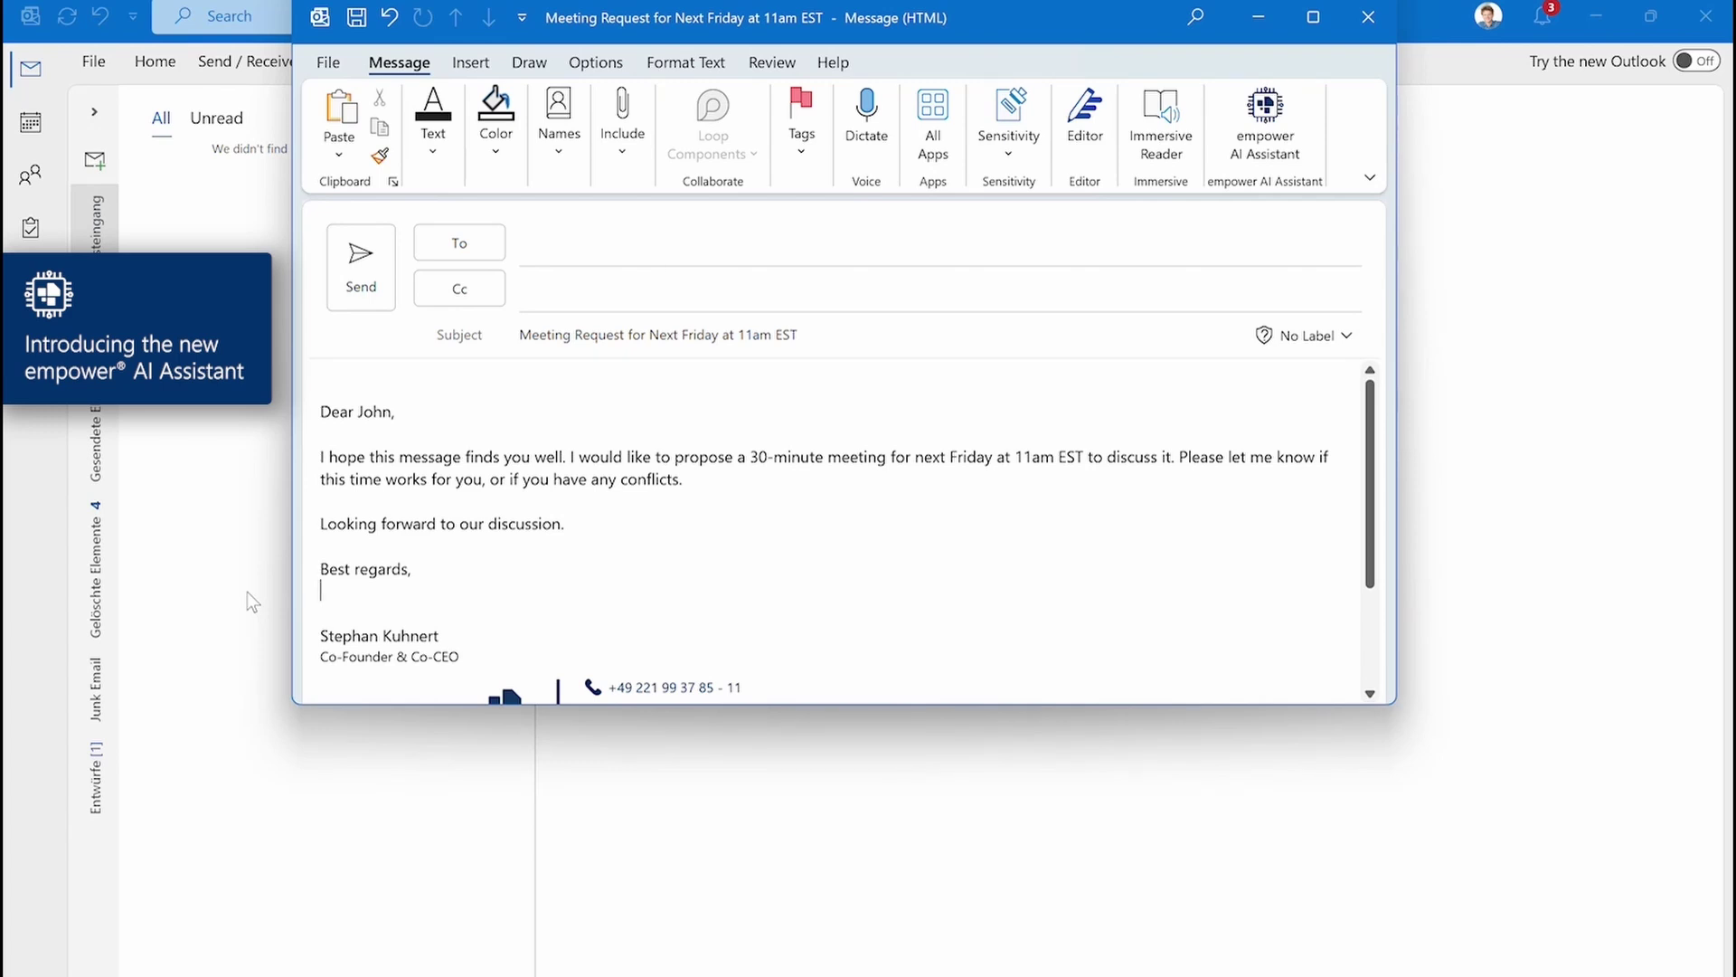
key("BackSpace")
key("BackSpace")
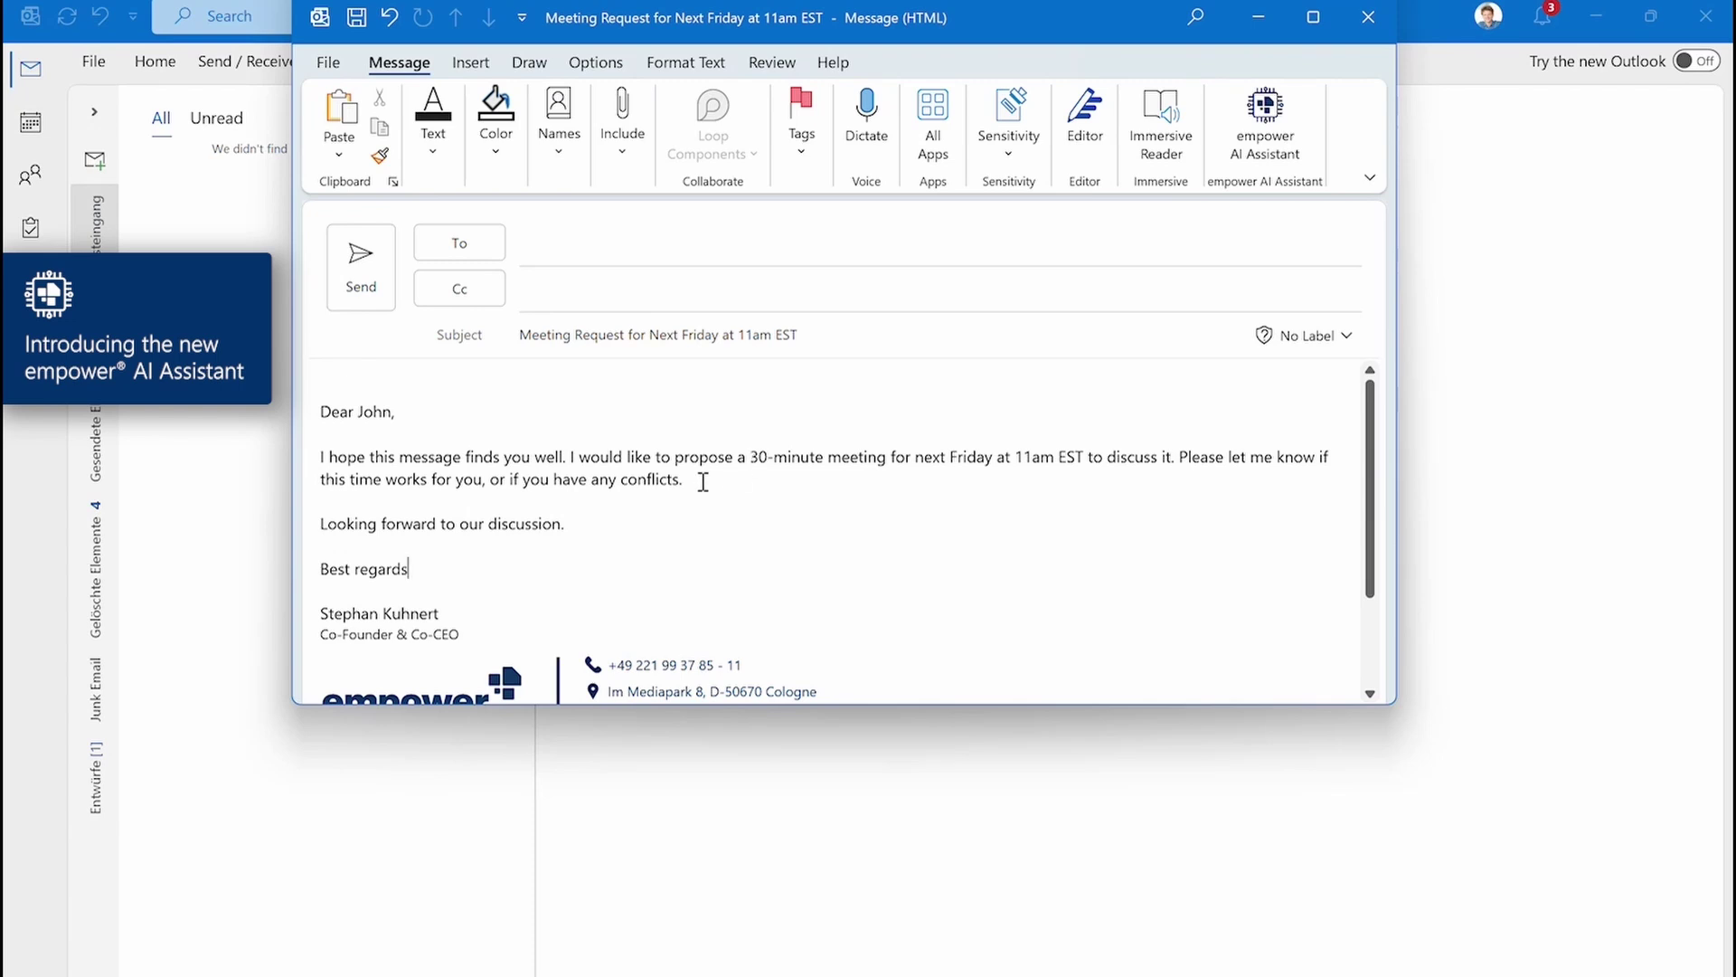
left_click_drag(707, 485, 286, 459)
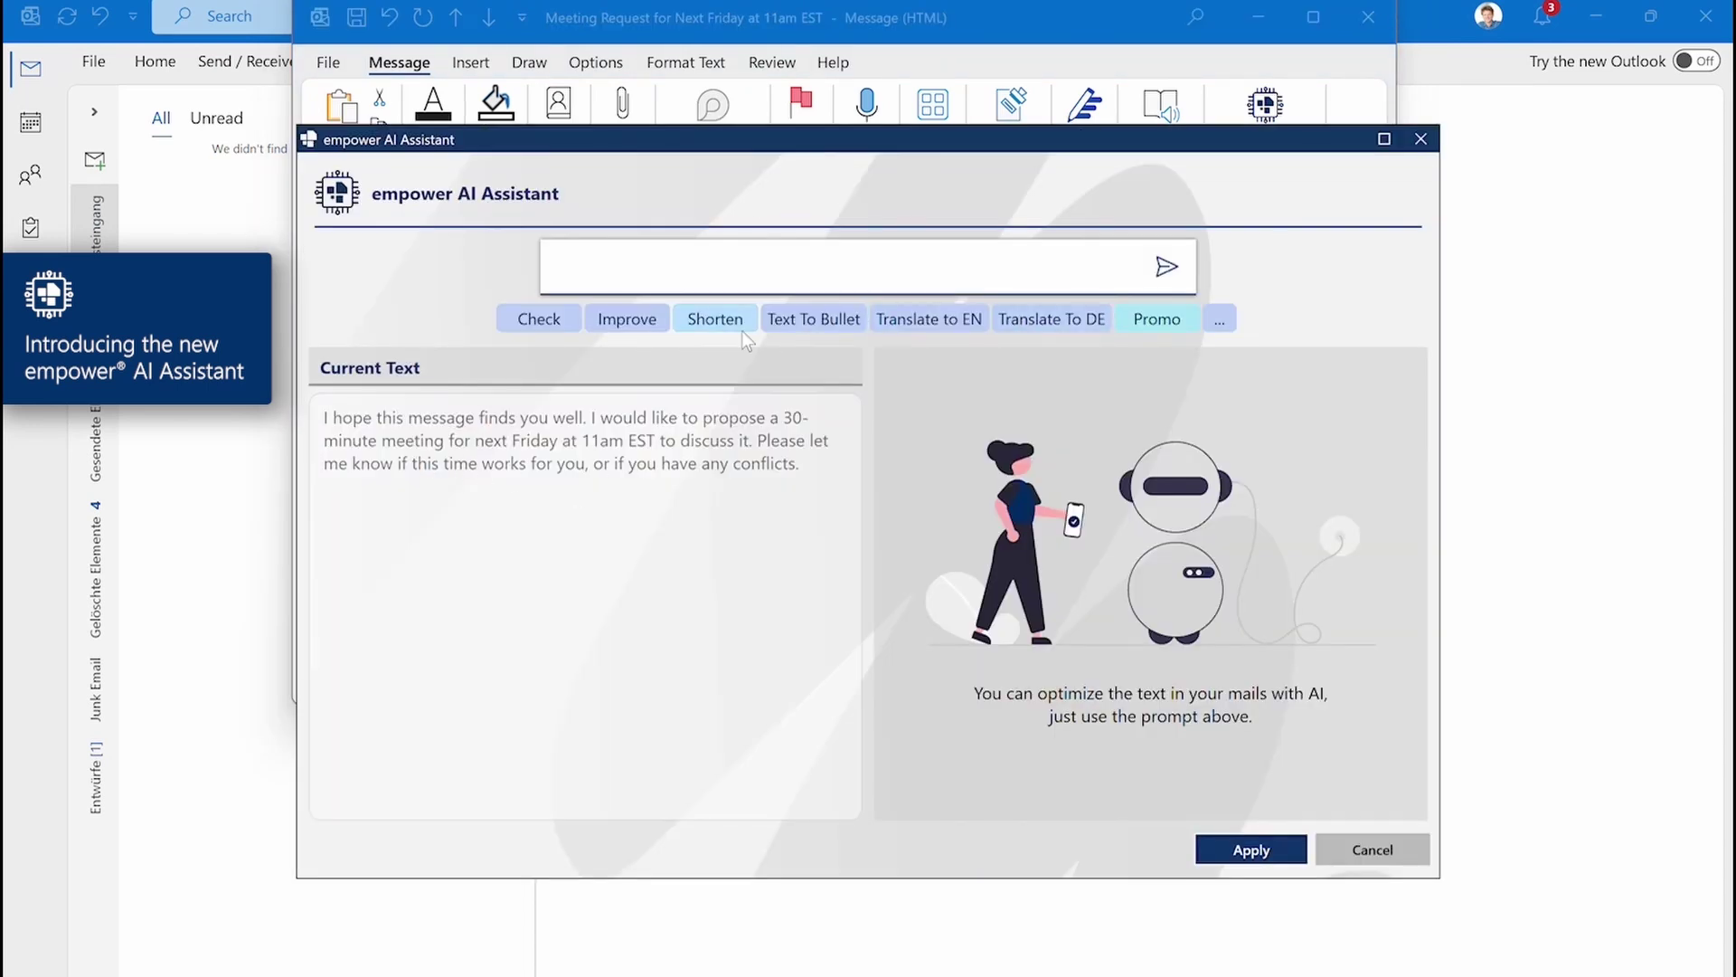
type("Translate to")
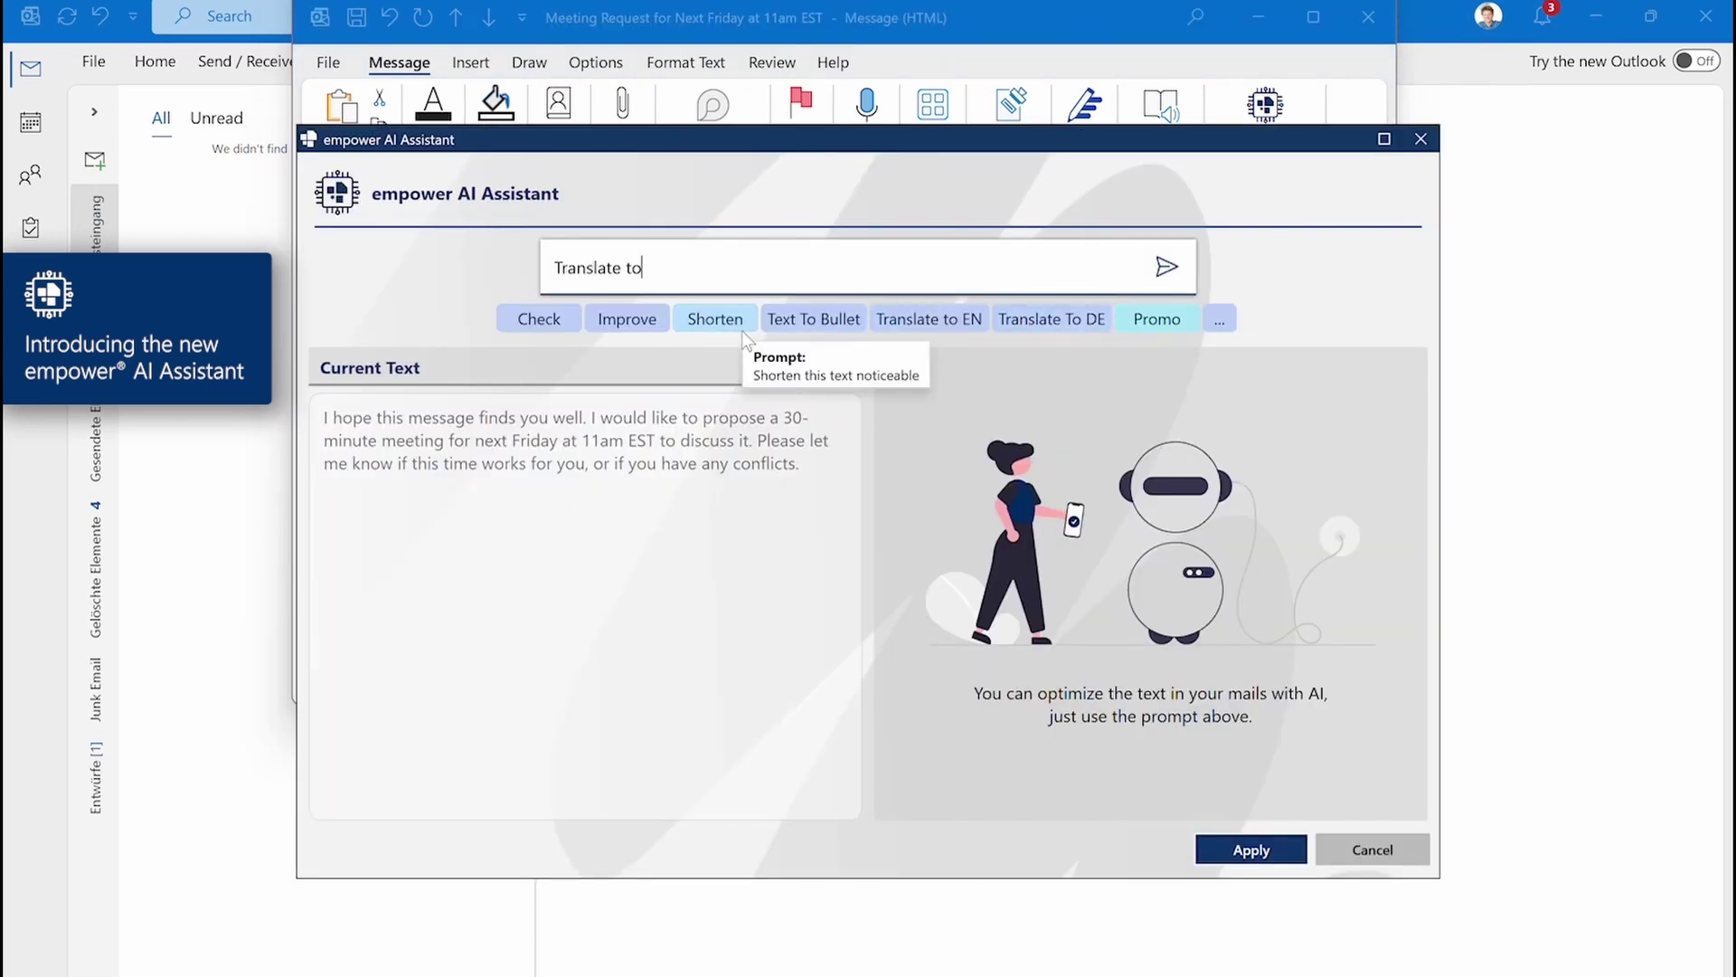
type(" Spanish")
Step: Translate the main paragraph to Spanish and add a blank line before the closing sentence
key("Return")
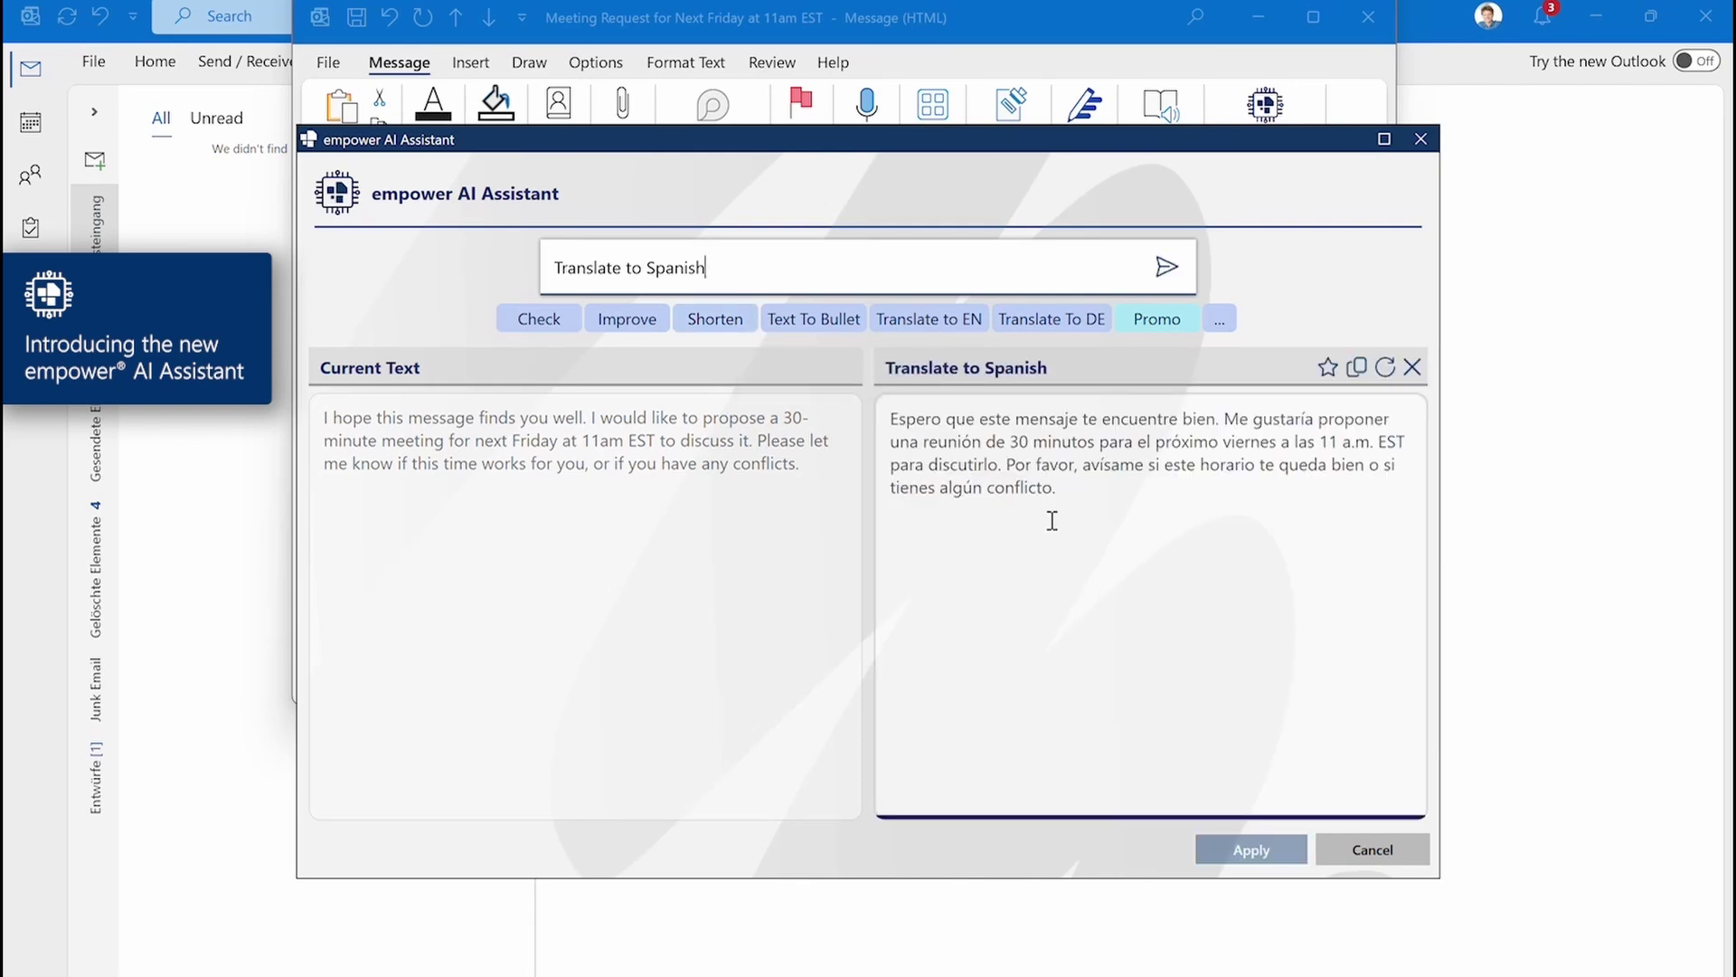
left_click(1249, 855)
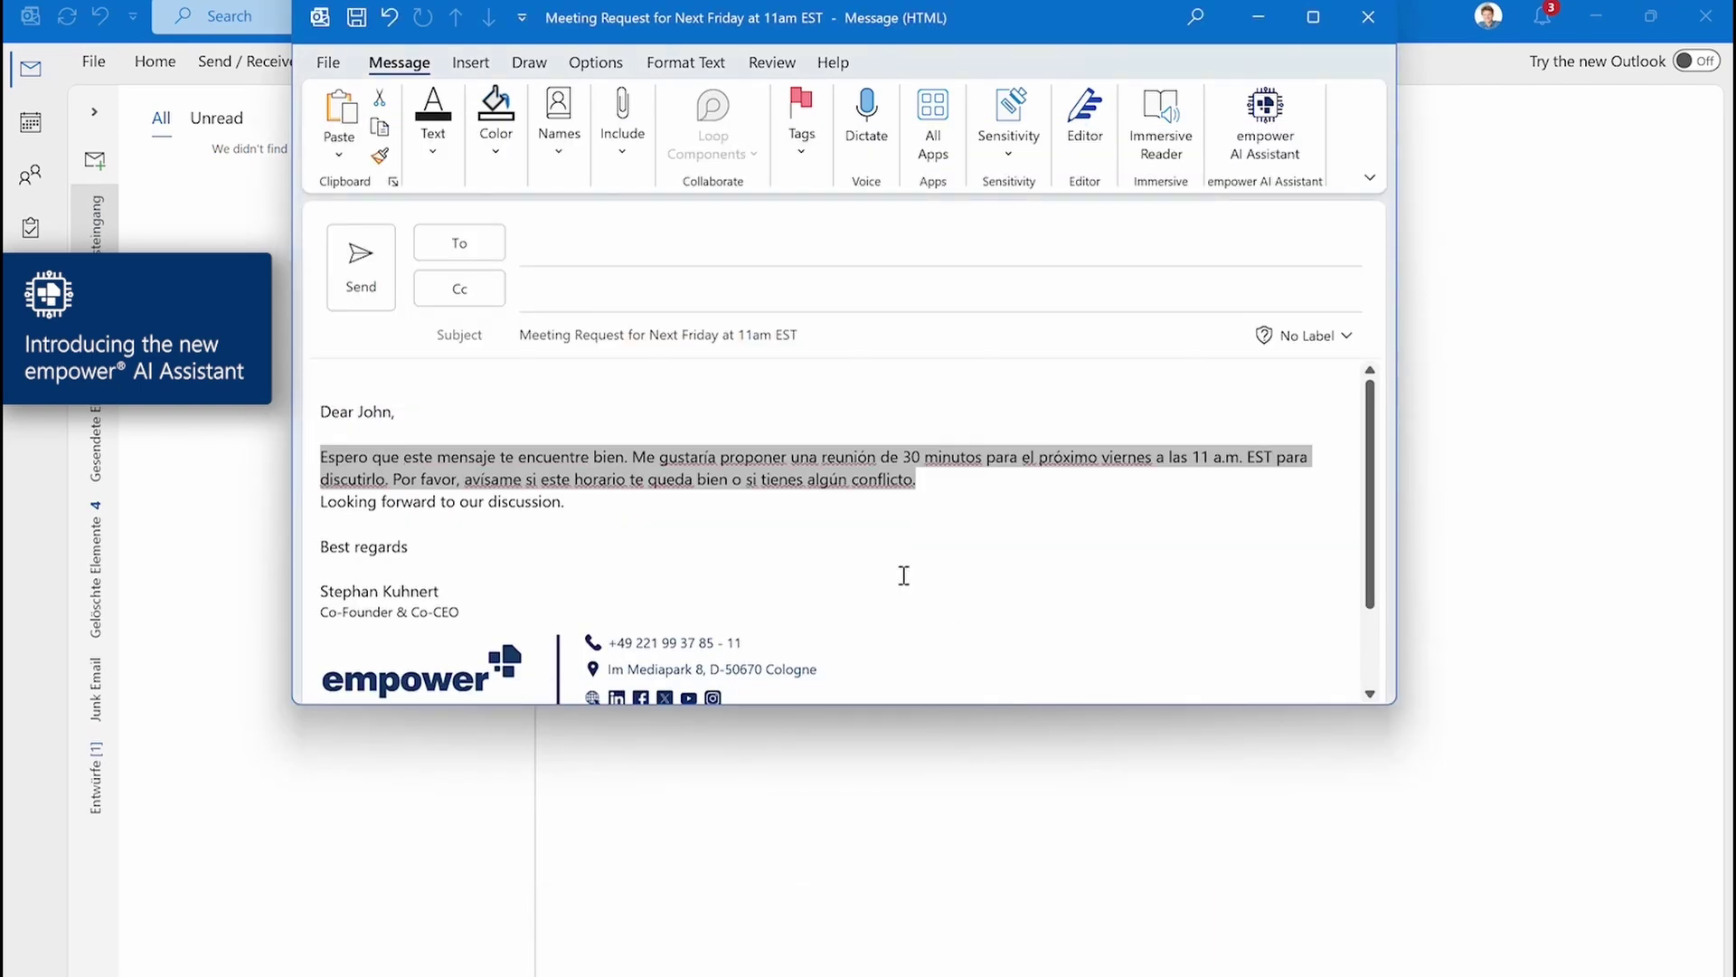
key("Right")
key("Return")
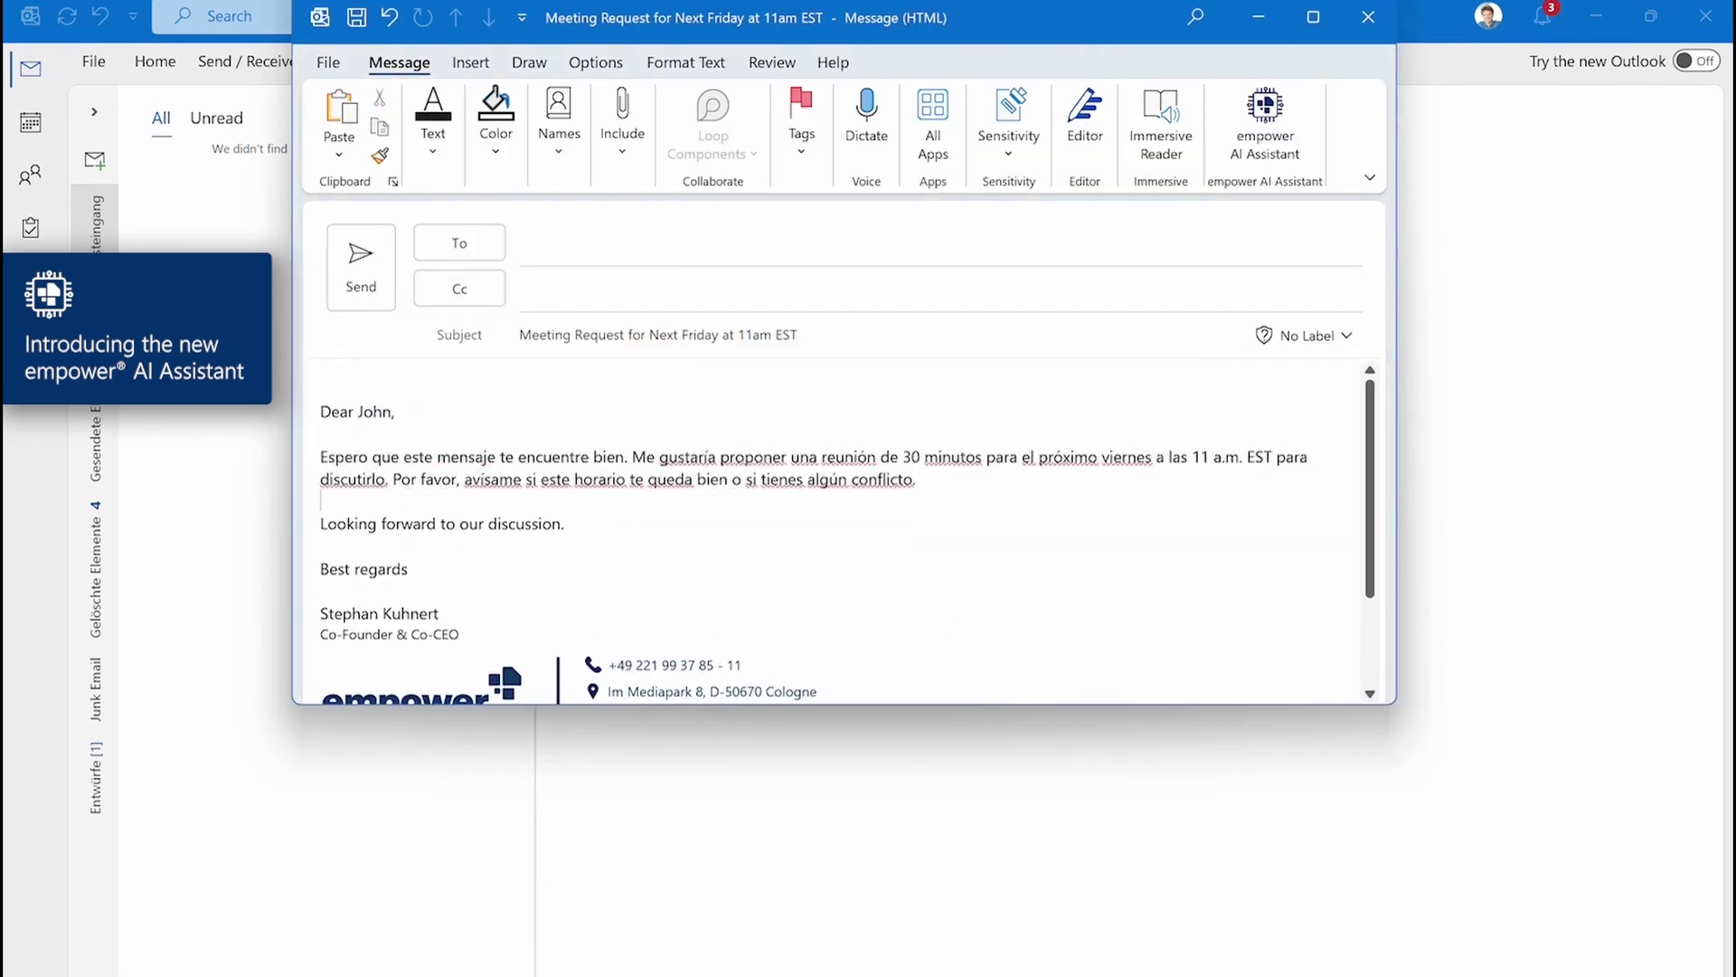